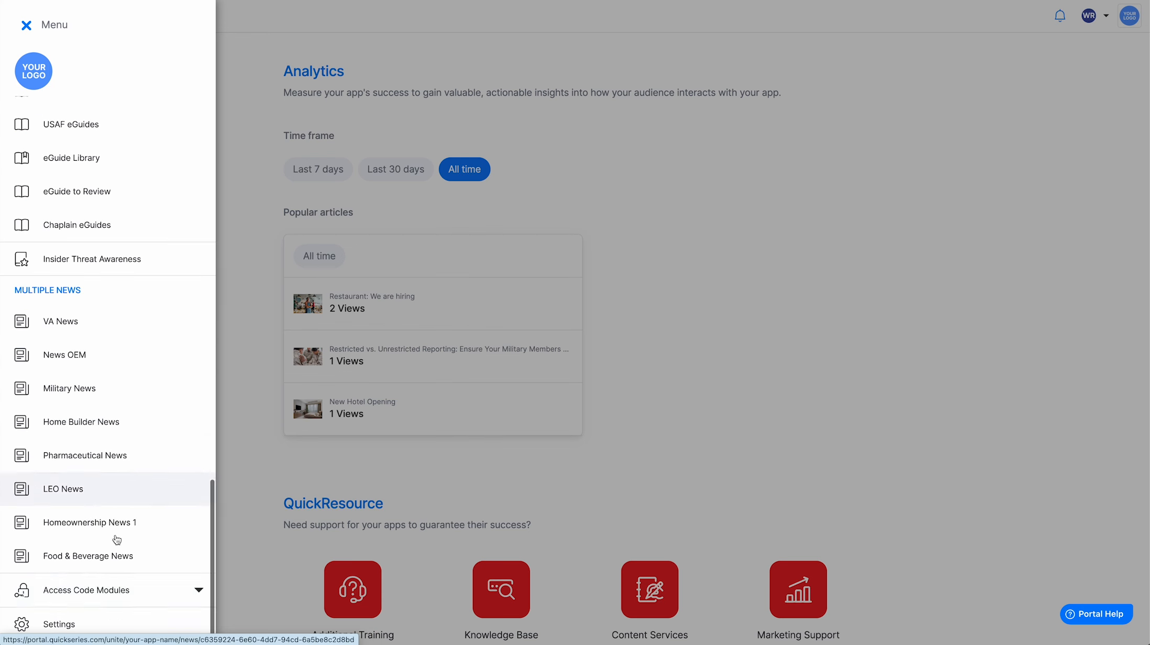
Open the Modules & links manager from the app's settings and make the active modules list editable
{"action": "left_click", "coordinate": [85, 621]}
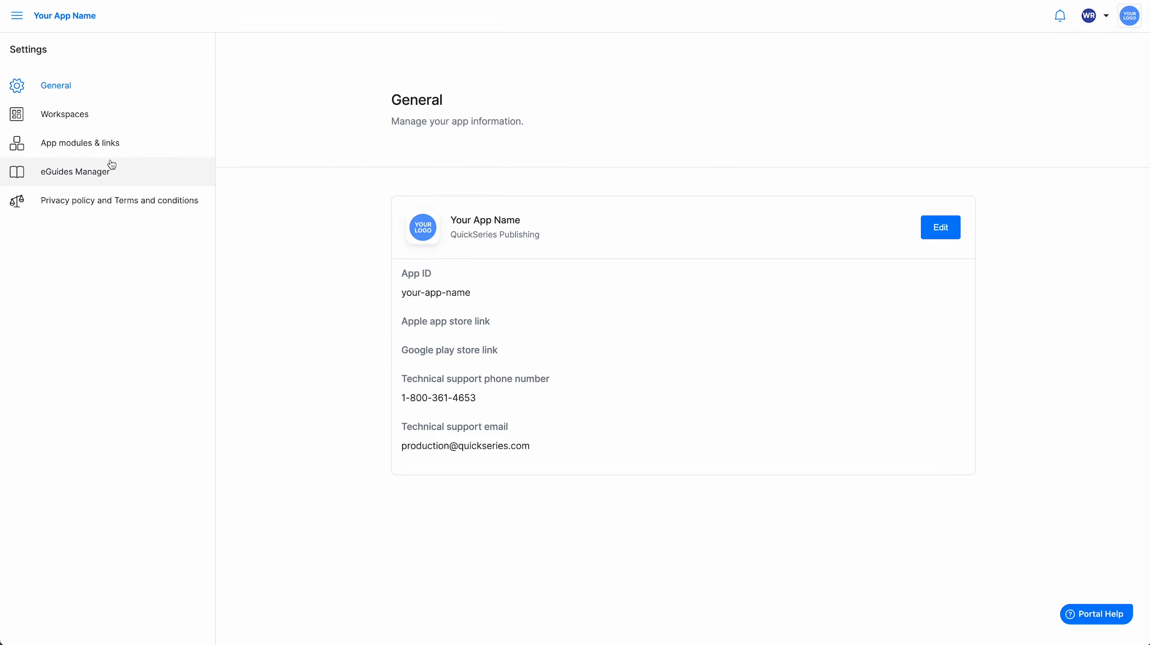
{"action": "left_click", "coordinate": [97, 148]}
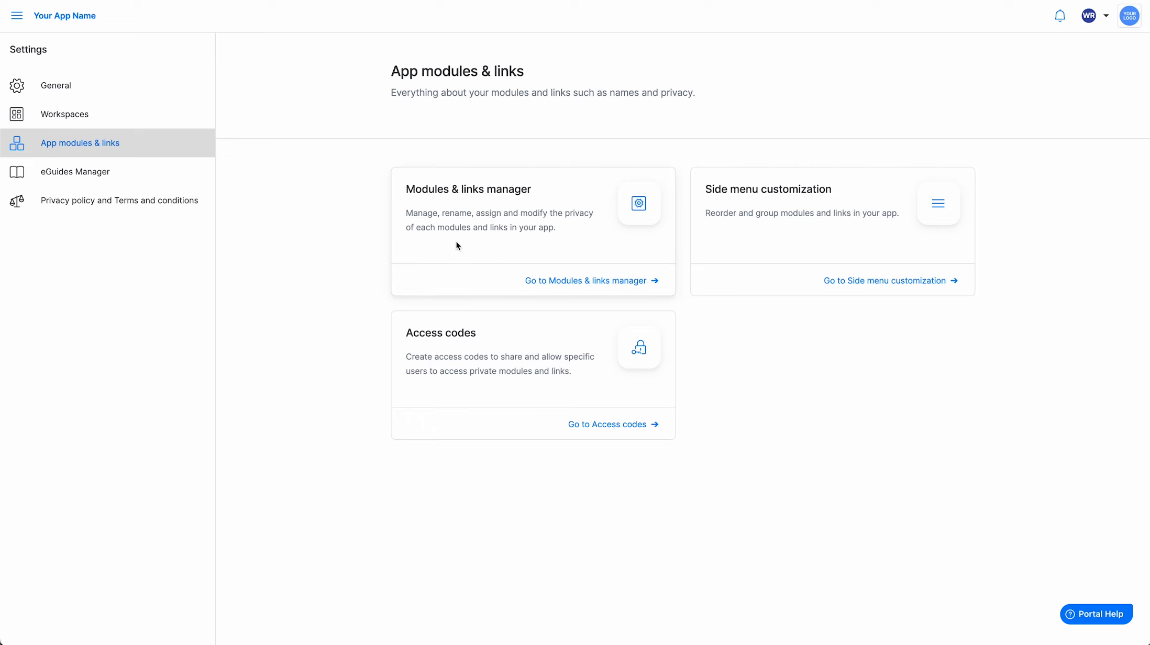
{"action": "left_click", "coordinate": [545, 281]}
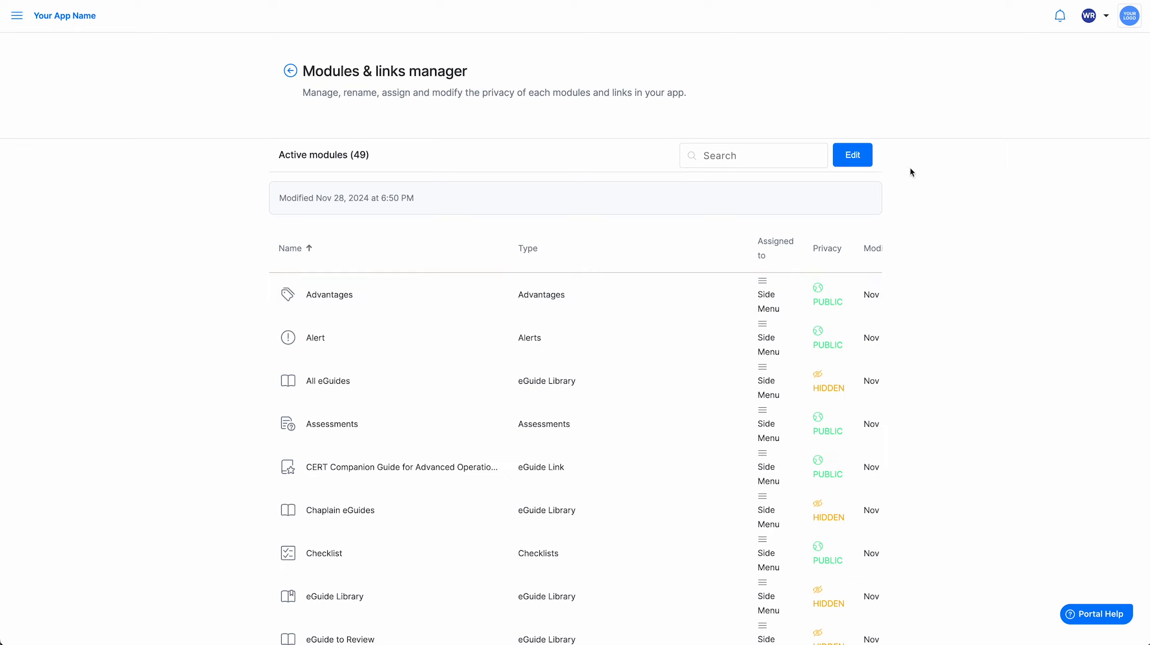
{"action": "left_click", "coordinate": [853, 155]}
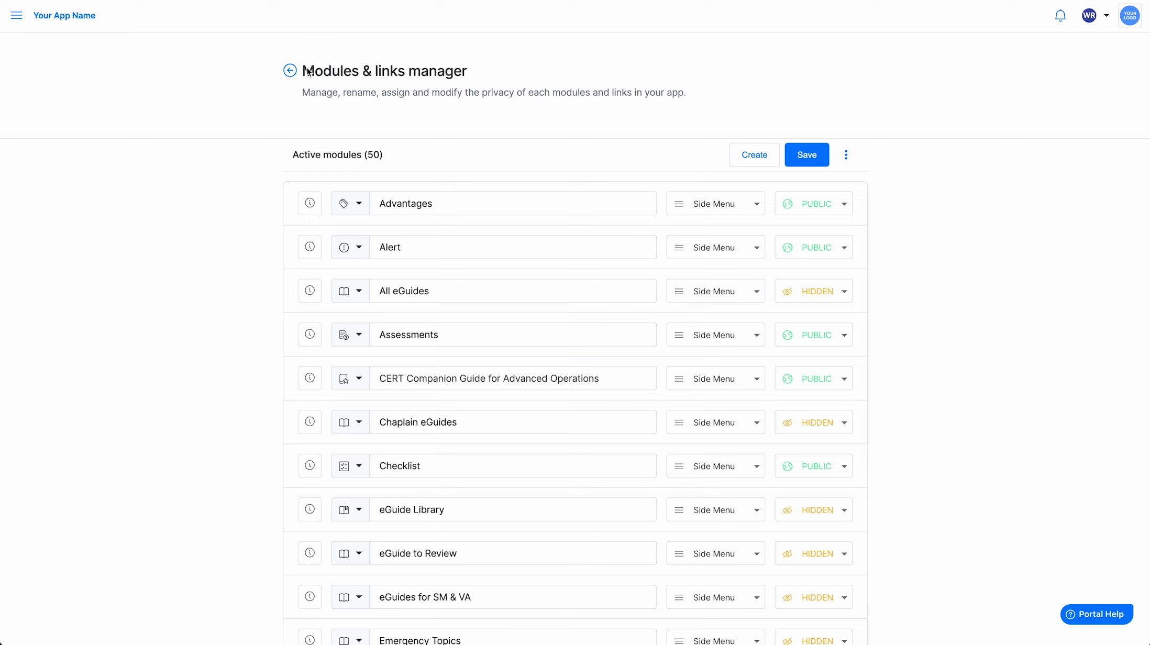
{"action": "left_click", "coordinate": [753, 155]}
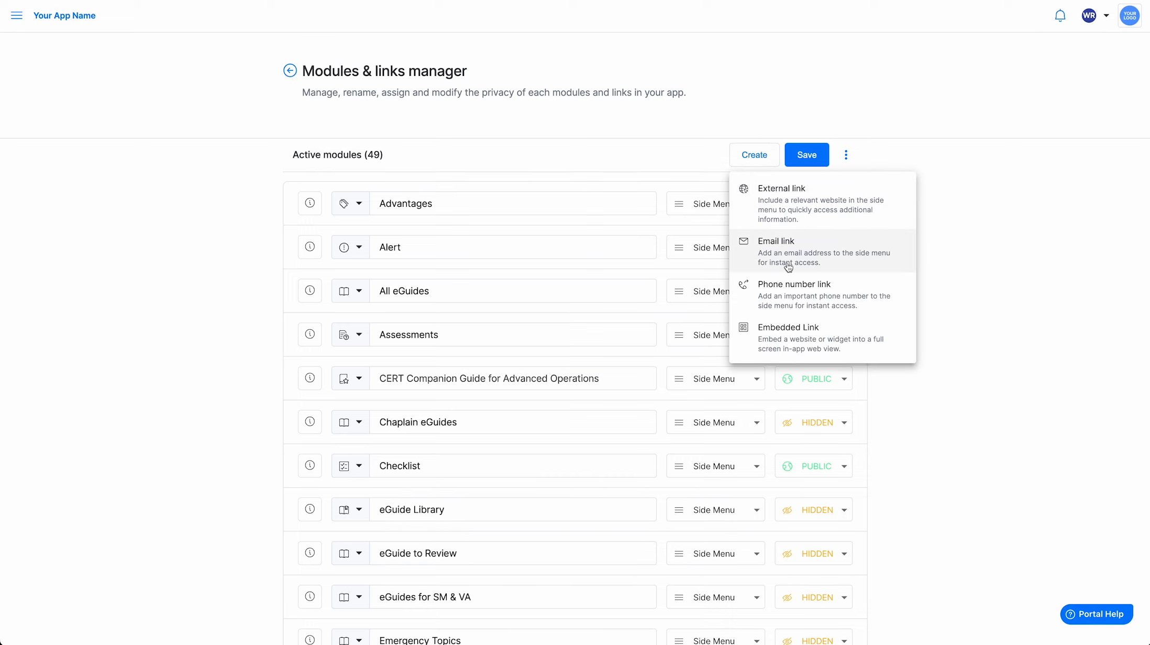
{"action": "left_click", "coordinate": [794, 338]}
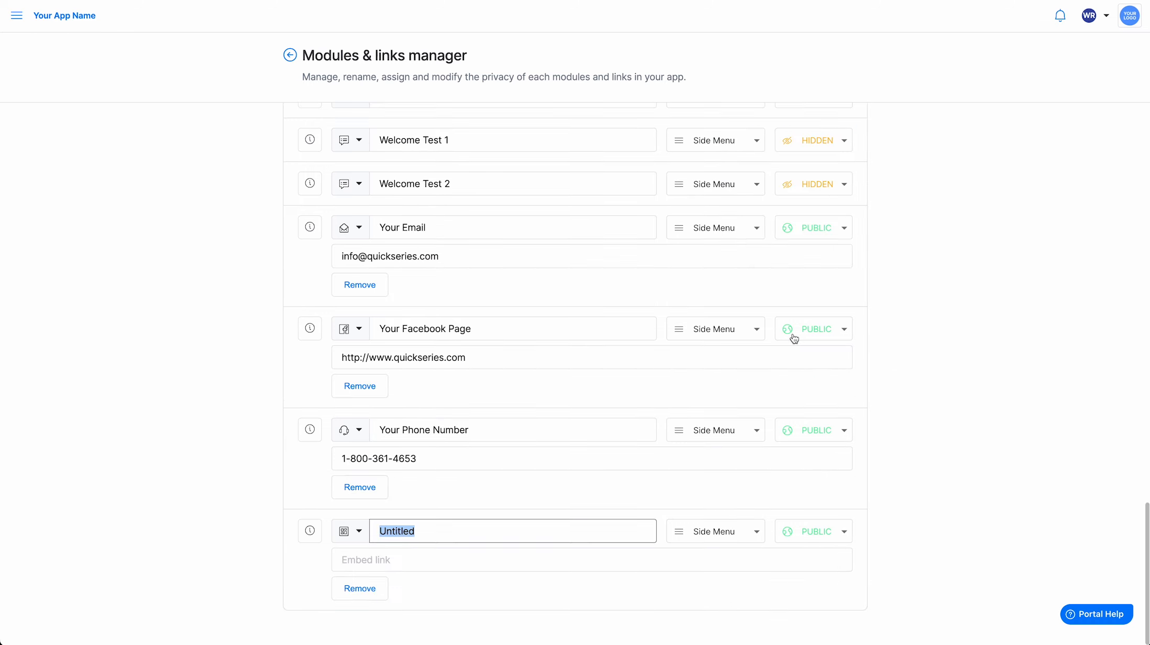
{"action": "type", "text": "Your Websi"}
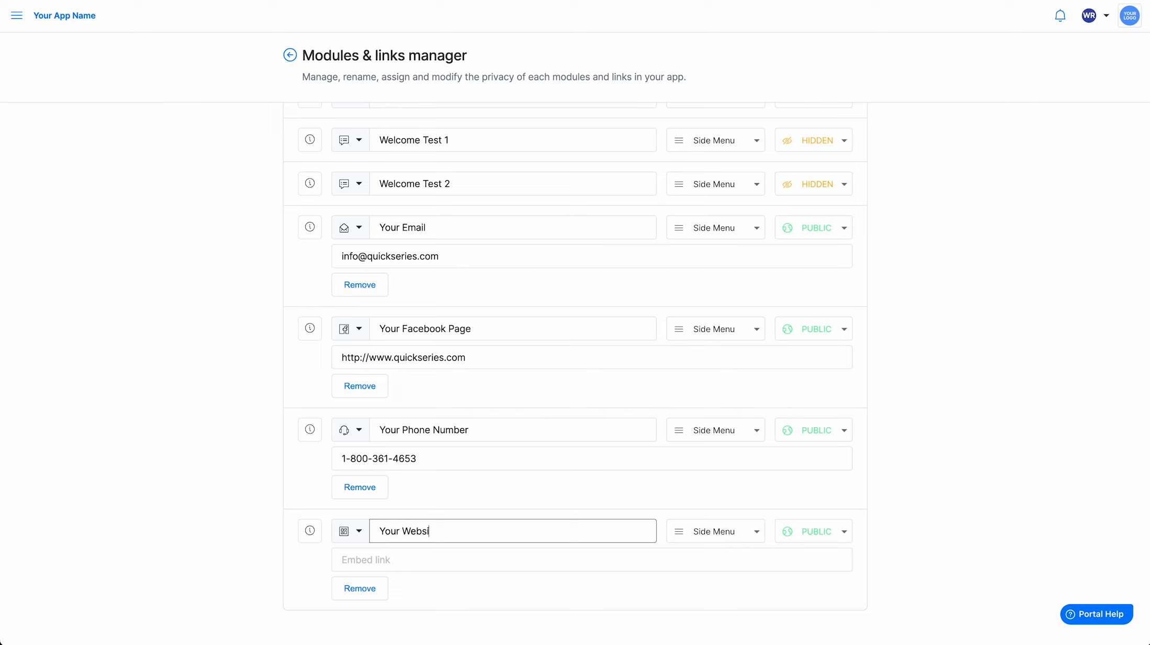
{"action": "left_click", "coordinate": [456, 566]}
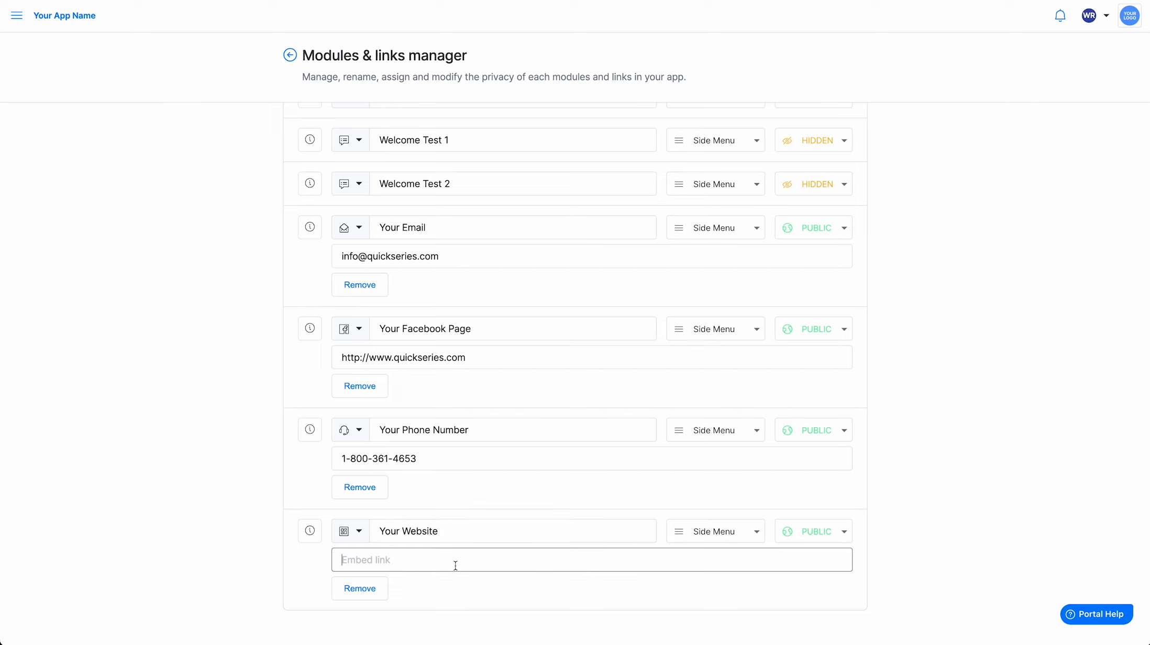
{"action": "type", "text": "http://www.quickseries.com"}
{"action": "left_click", "coordinate": [511, 584]}
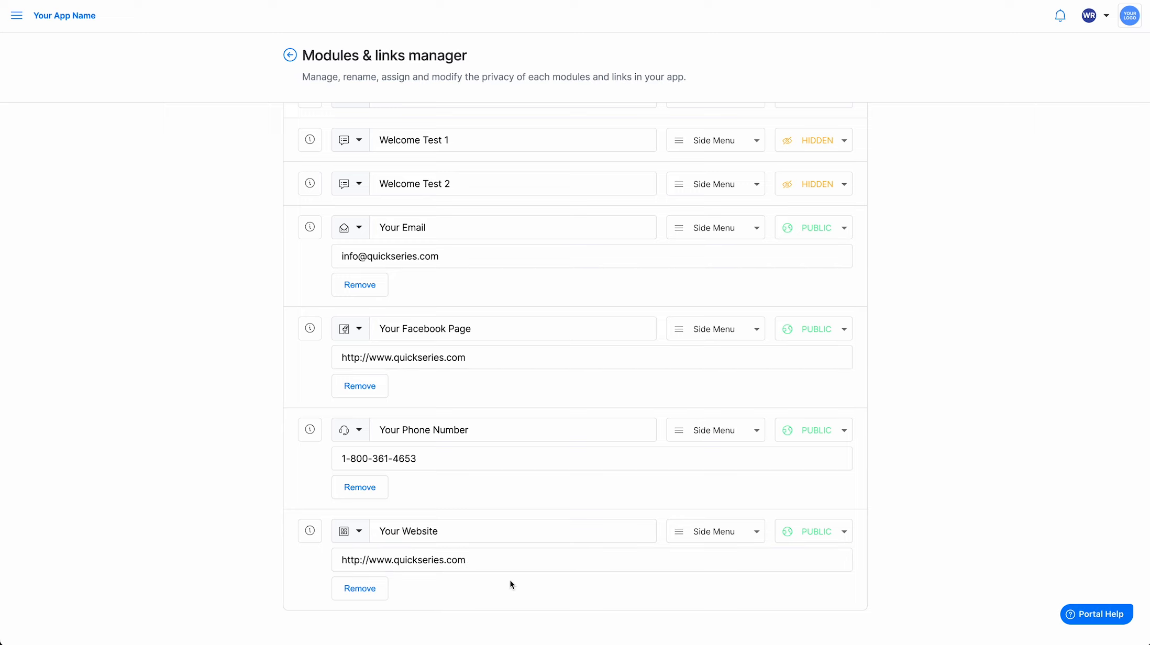
Keep the Your Website link assigned to Side Menu and set its privacy to PUBLIC
{"action": "left_click", "coordinate": [724, 537]}
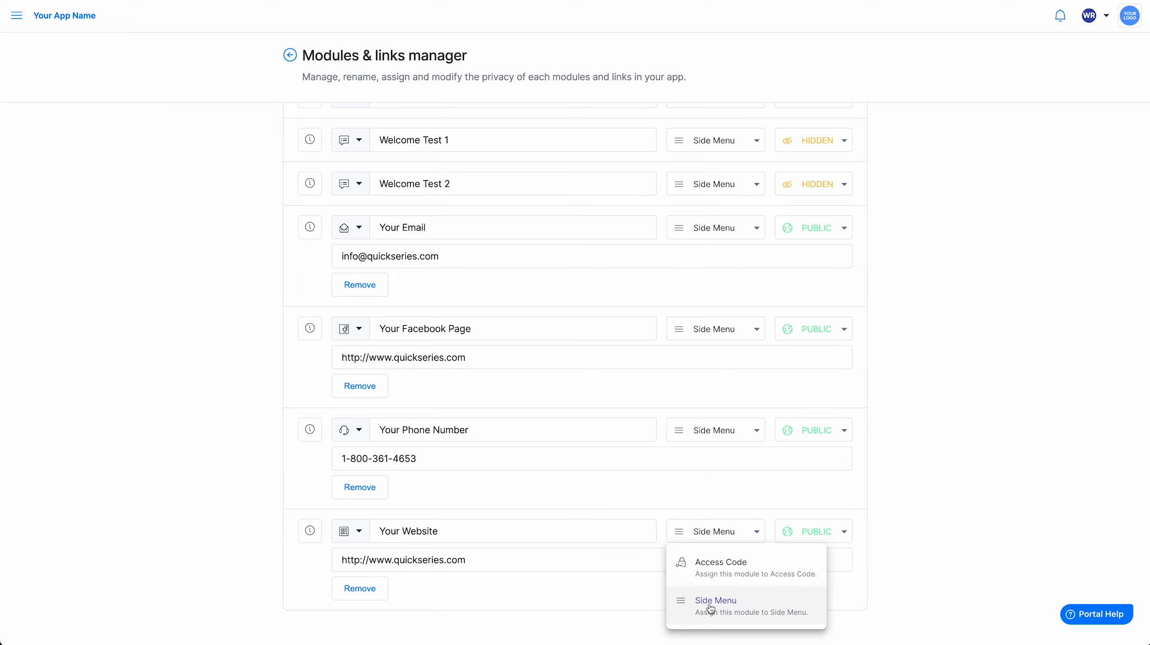
{"action": "left_click", "coordinate": [828, 535]}
{"action": "left_click", "coordinate": [825, 534]}
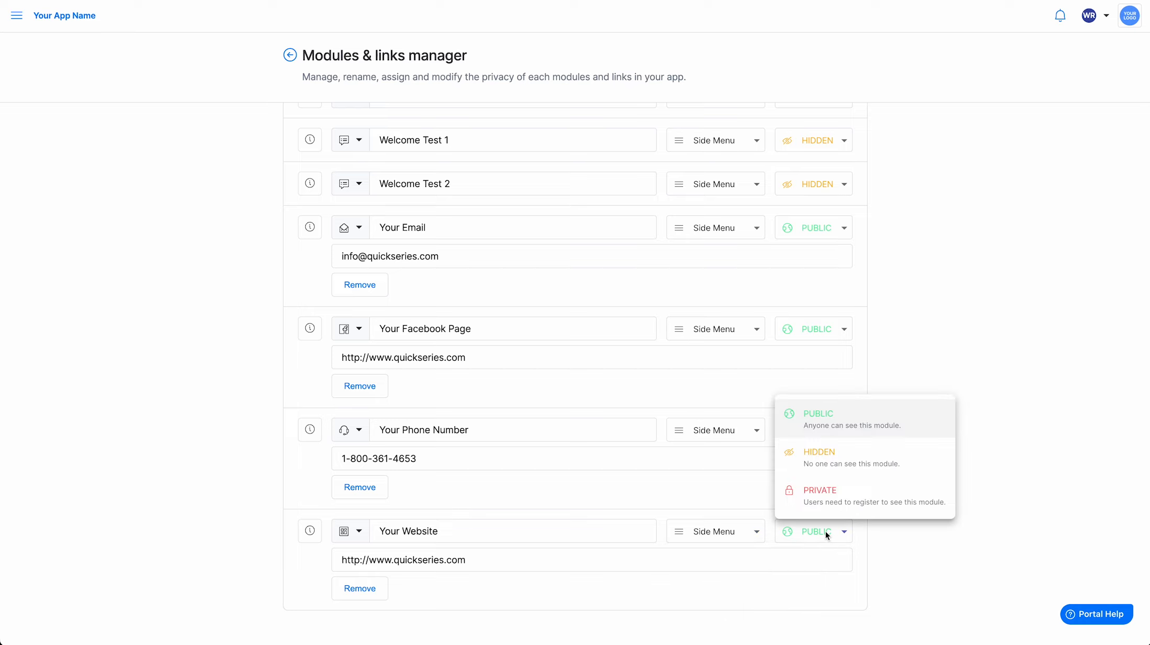
{"action": "left_click", "coordinate": [816, 422]}
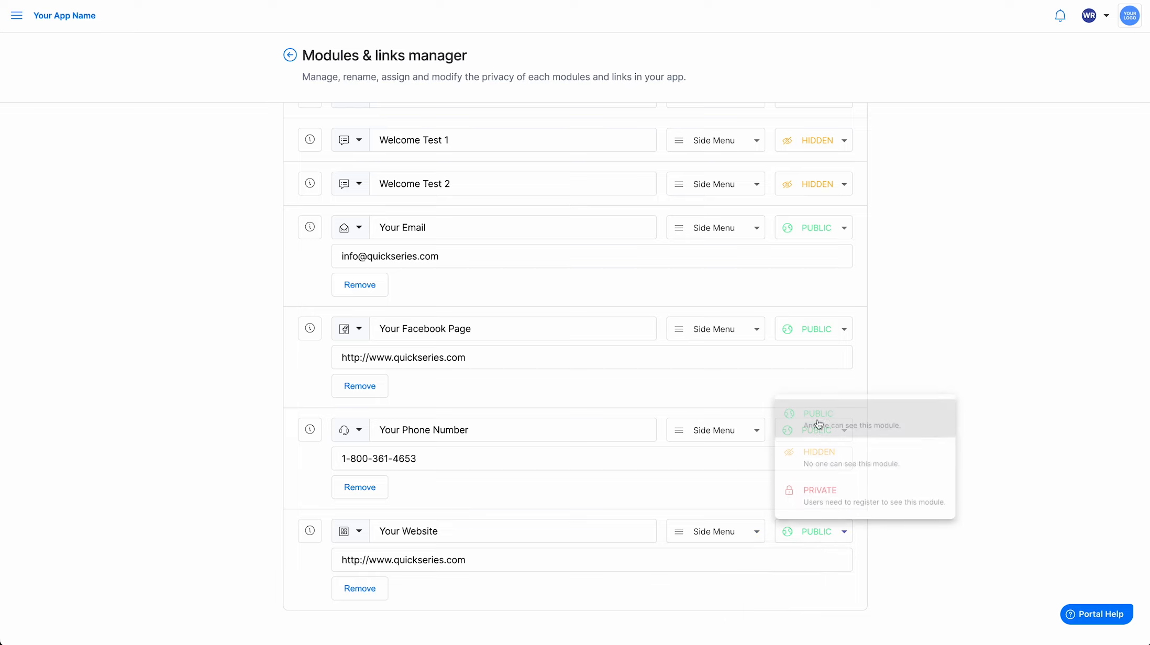
Try a calendar icon with a star for the Your Website link, and replace it with the custom image web-icon.png
{"action": "left_click", "coordinate": [343, 532]}
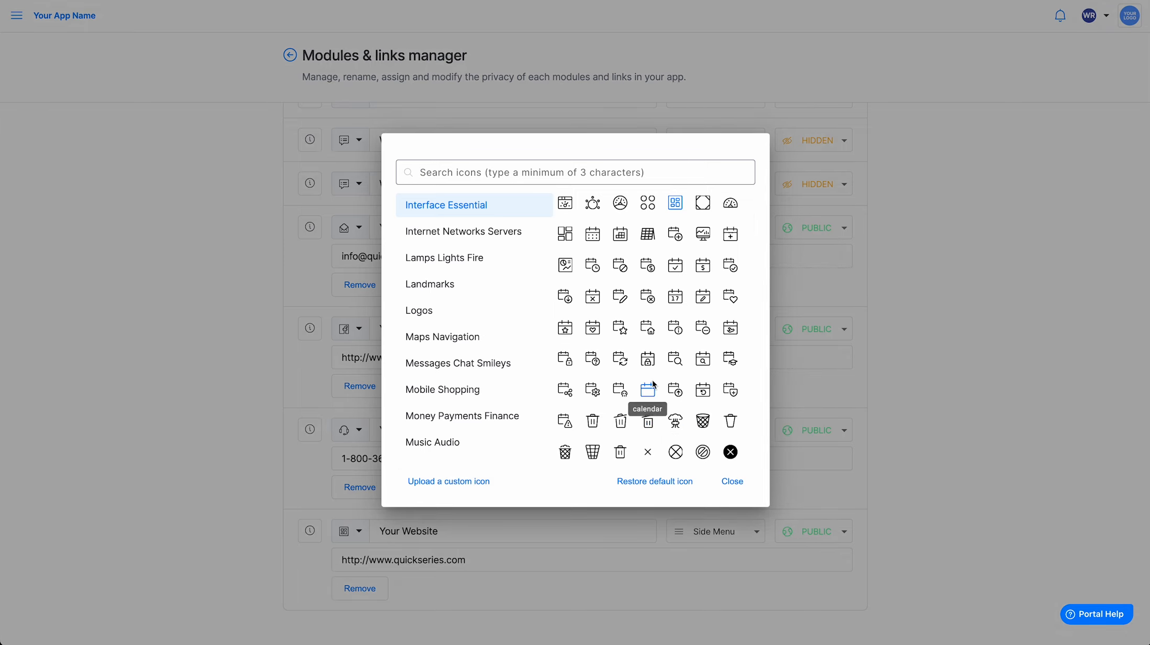
{"action": "left_click", "coordinate": [621, 328]}
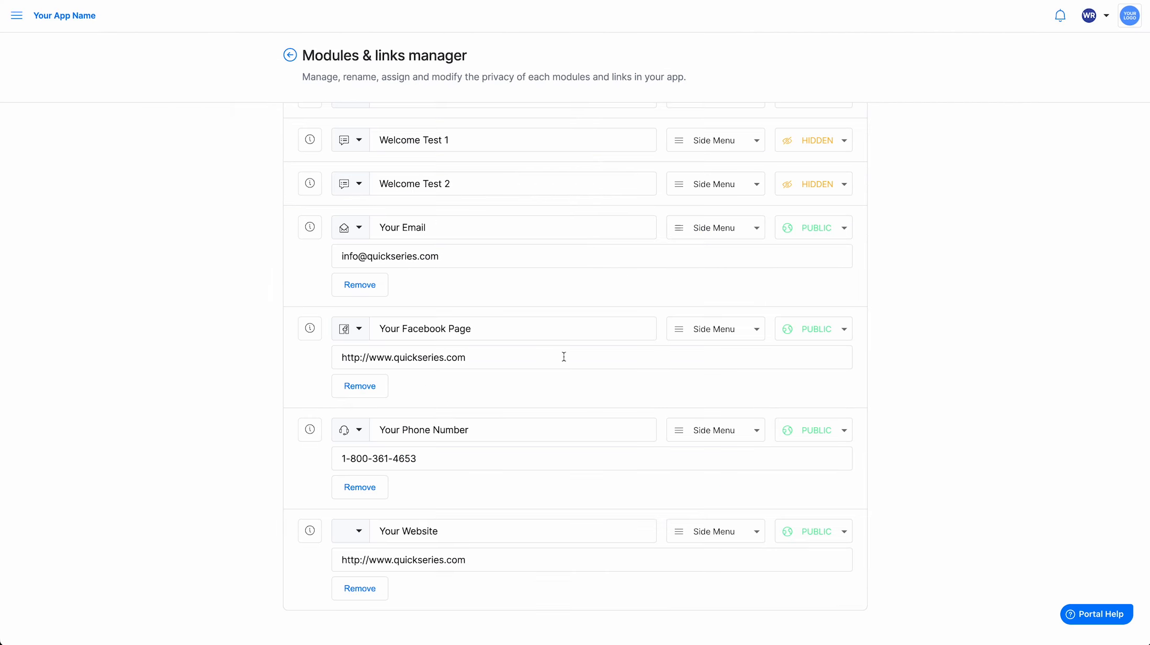
{"action": "left_click", "coordinate": [342, 532]}
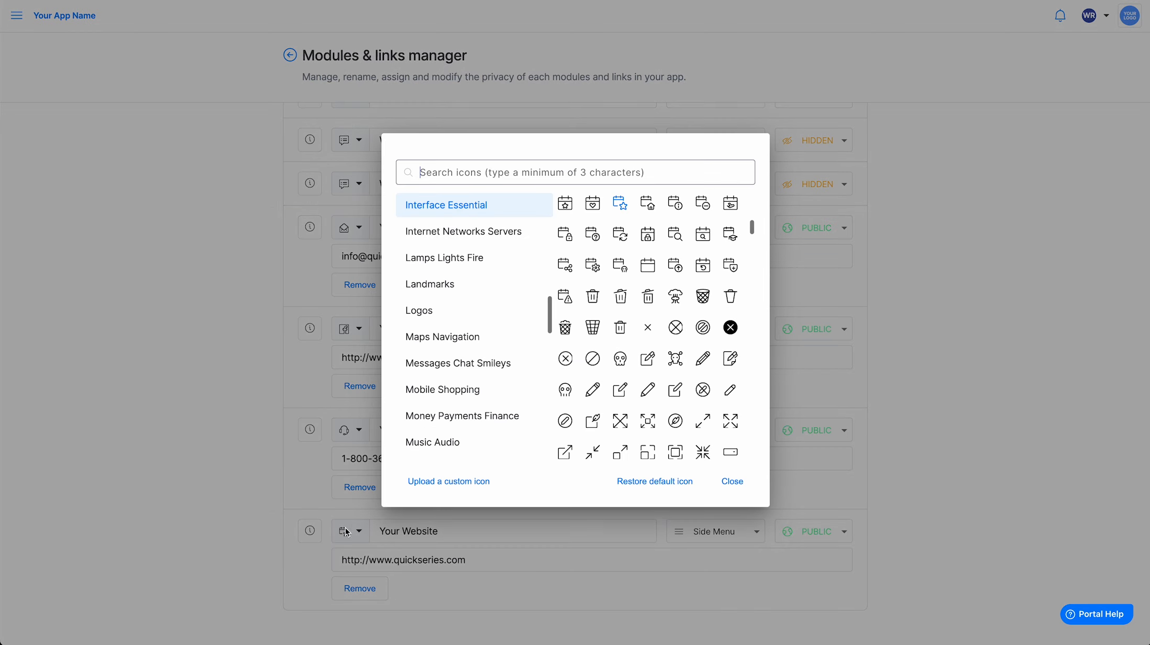
{"action": "left_click", "coordinate": [444, 482]}
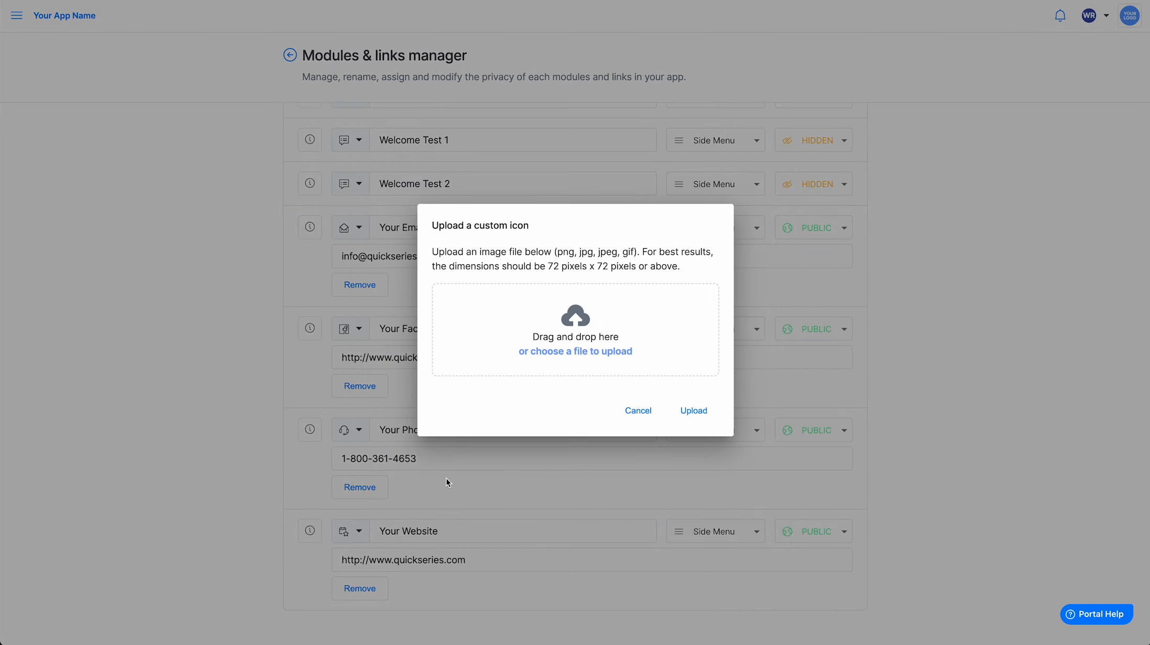
{"action": "left_click_drag", "start_coordinate": [1141, 265], "coordinate": [571, 348]}
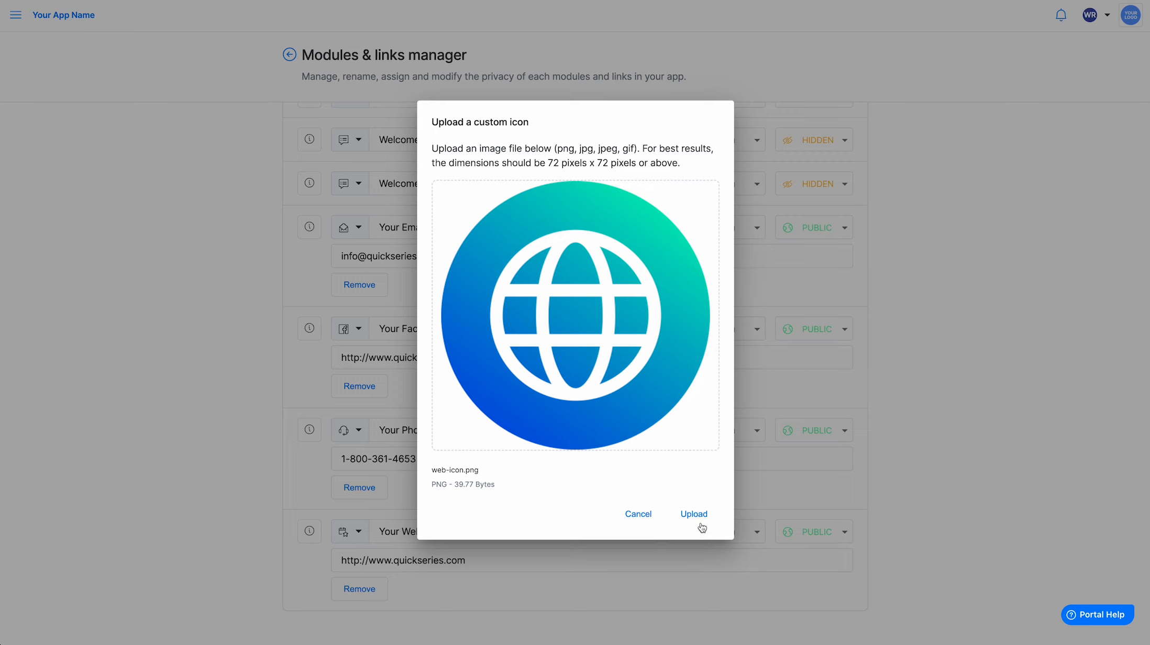
{"action": "left_click", "coordinate": [697, 518]}
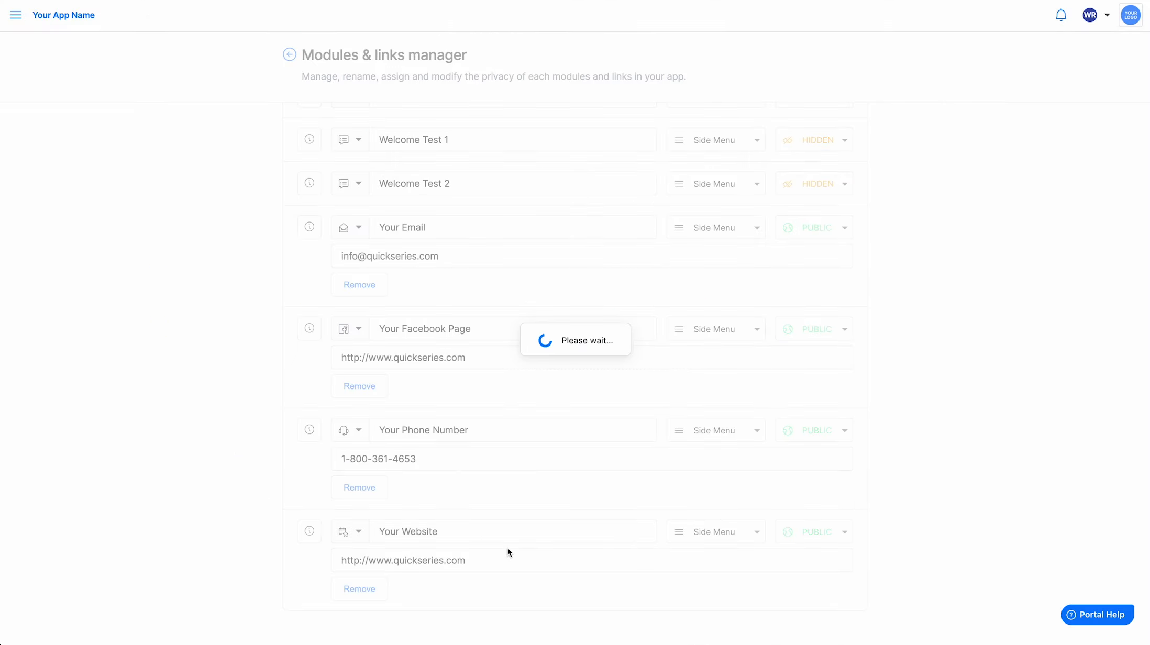
View the Arrows Diagrams category in the icon library for the Your Website link
{"action": "left_click", "coordinate": [344, 533]}
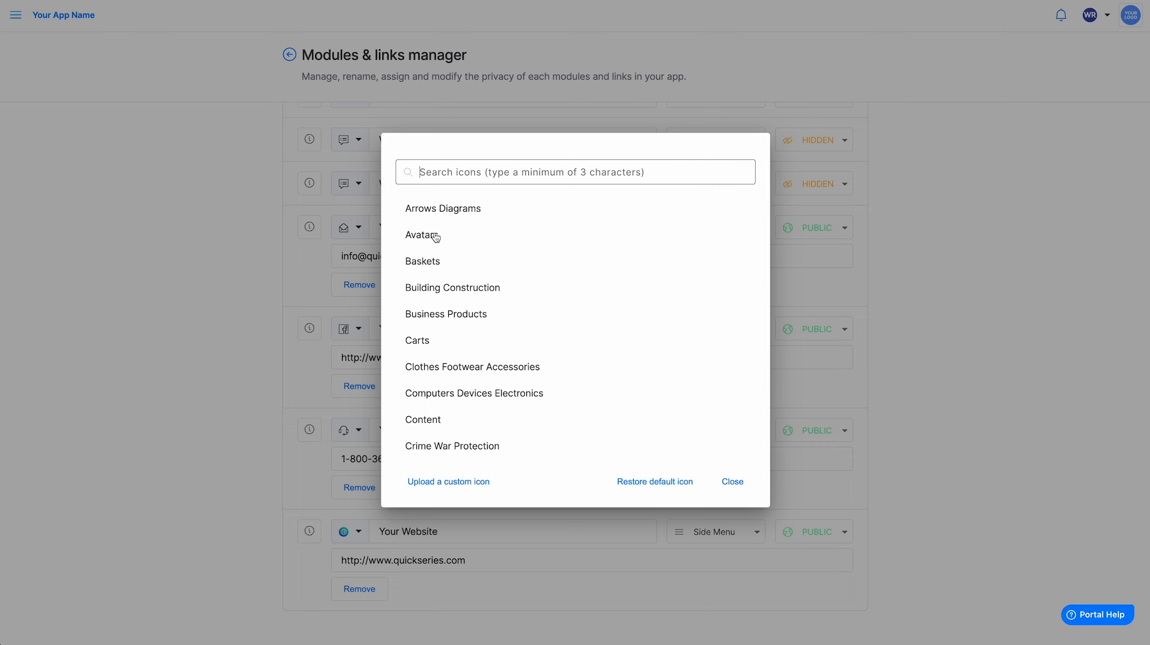
{"action": "left_click", "coordinate": [433, 214]}
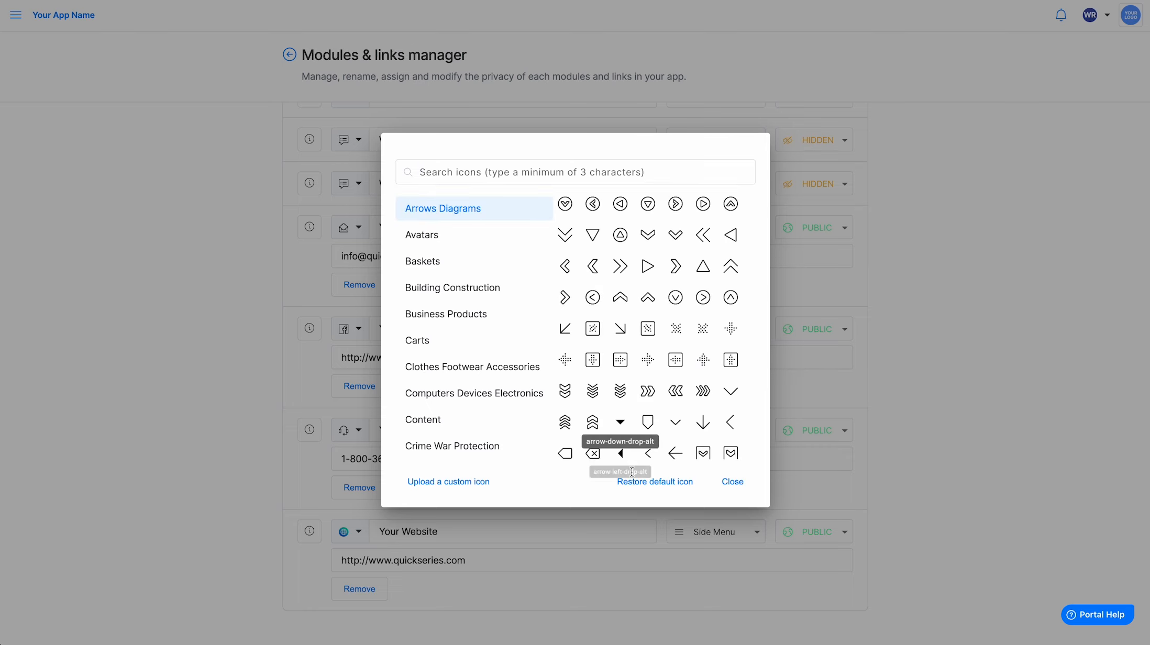
{"action": "left_click", "coordinate": [731, 483]}
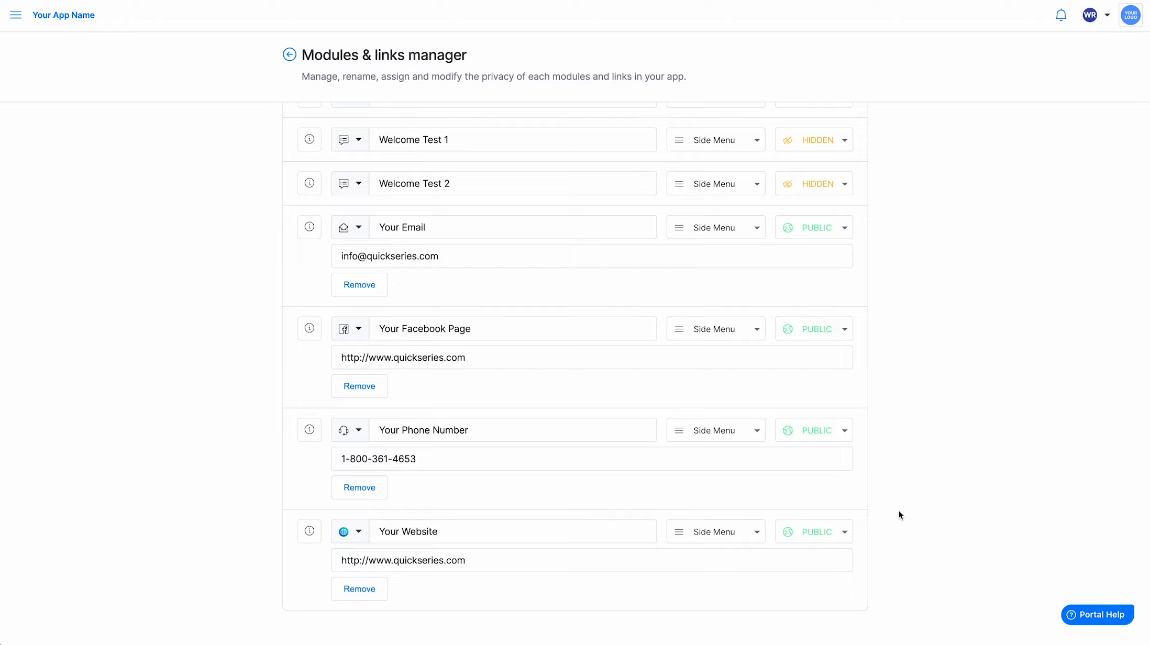
Save the module and link changes and return to the App modules & links settings
{"action": "scroll", "coordinate": [897, 528], "scroll_direction": "up", "scroll_amount": 20}
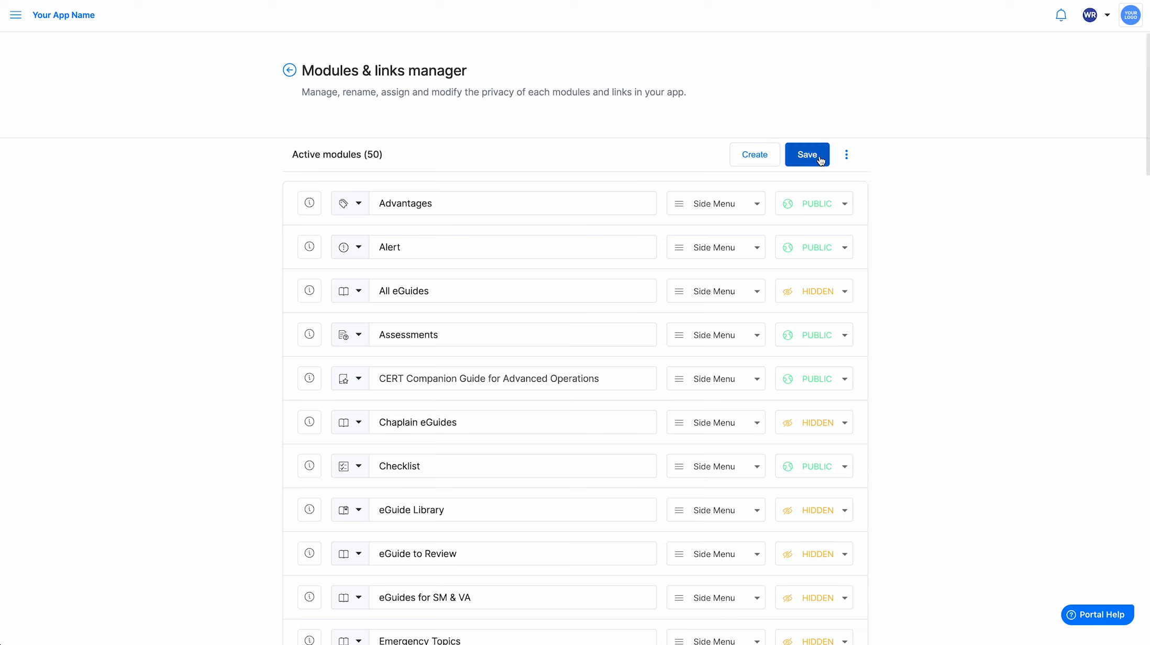
{"action": "left_click", "coordinate": [803, 159]}
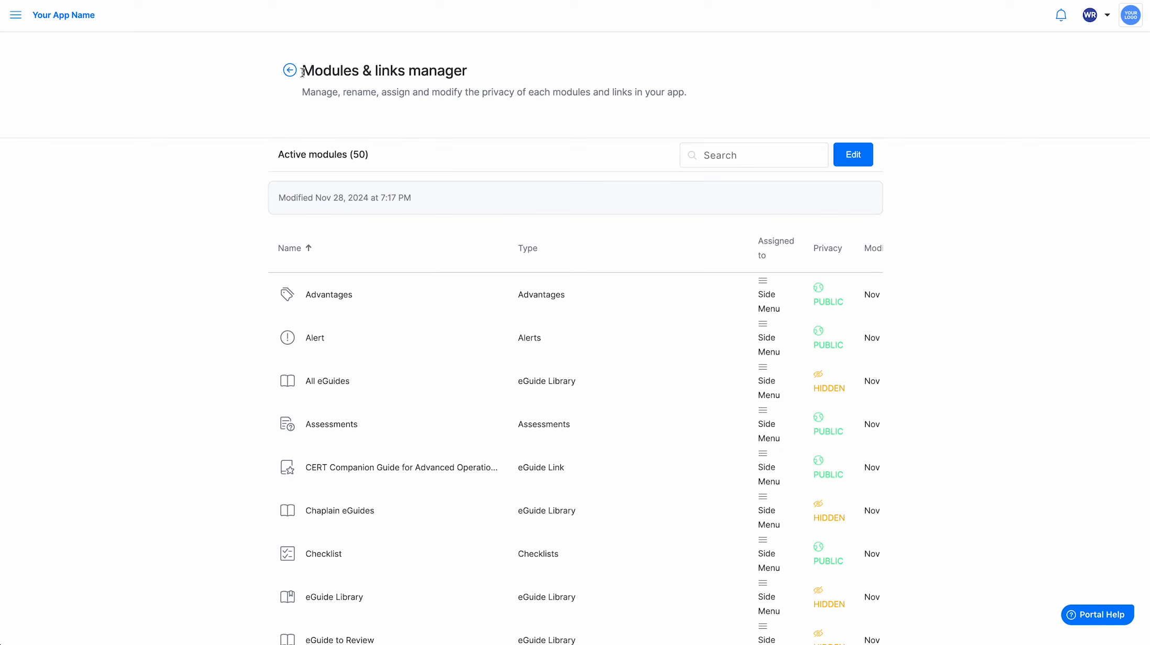
{"action": "left_click", "coordinate": [289, 72]}
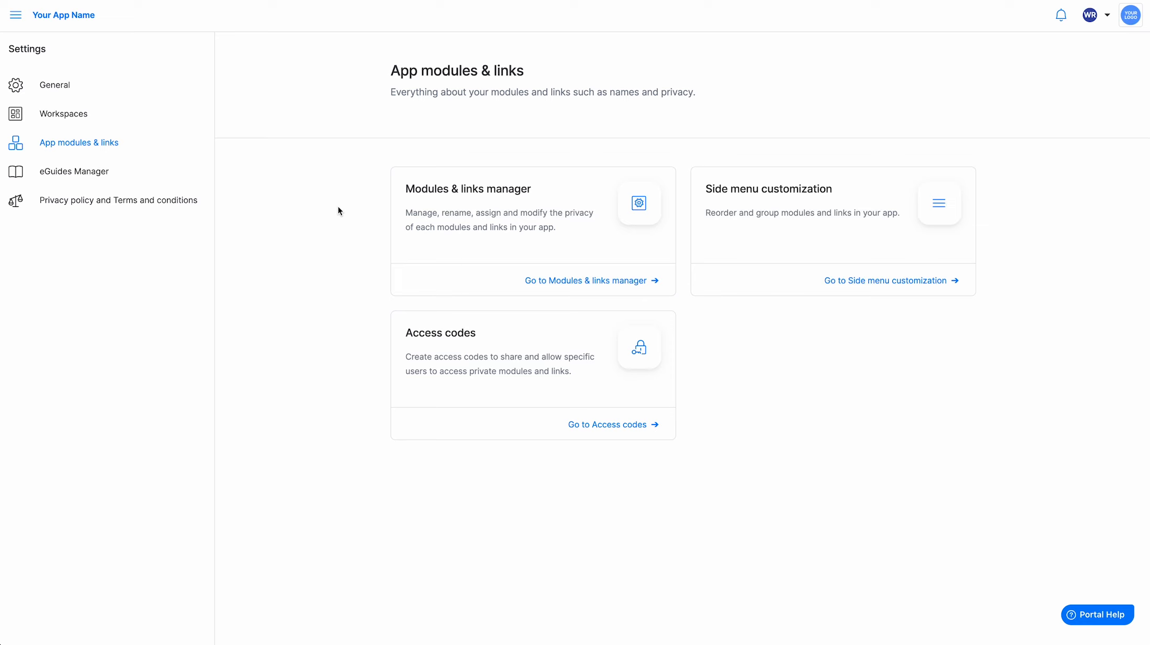
{"action": "left_click", "coordinate": [16, 17]}
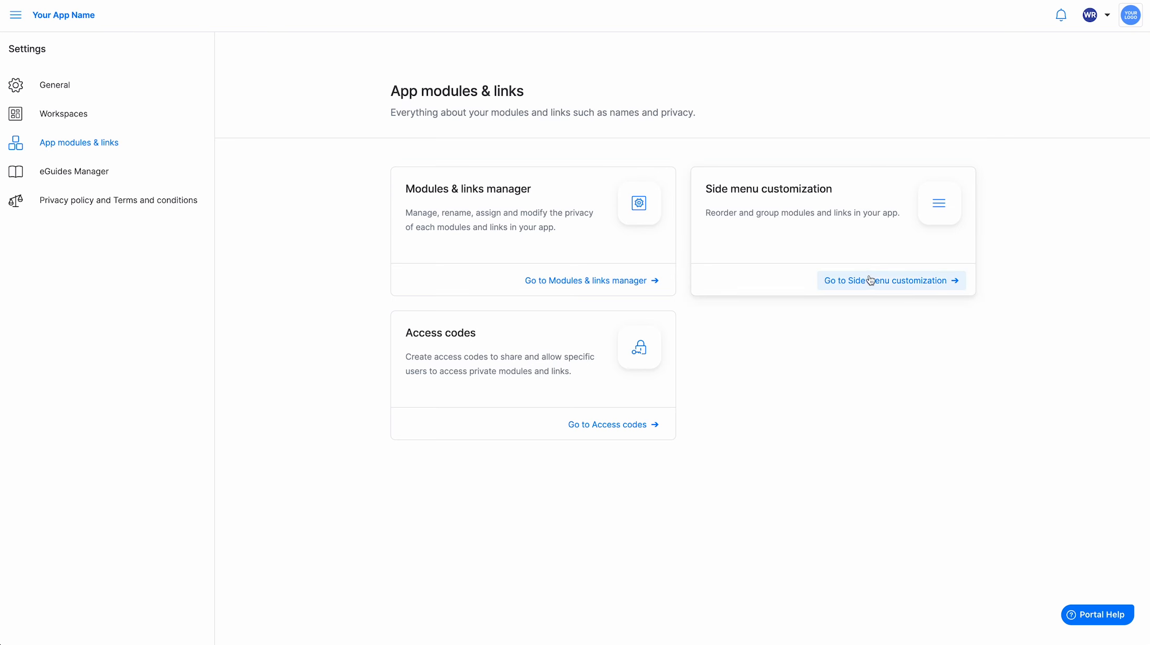
Open Side menu customization for editing and move the Your Website link directly below Your Email
{"action": "left_click", "coordinate": [868, 282]}
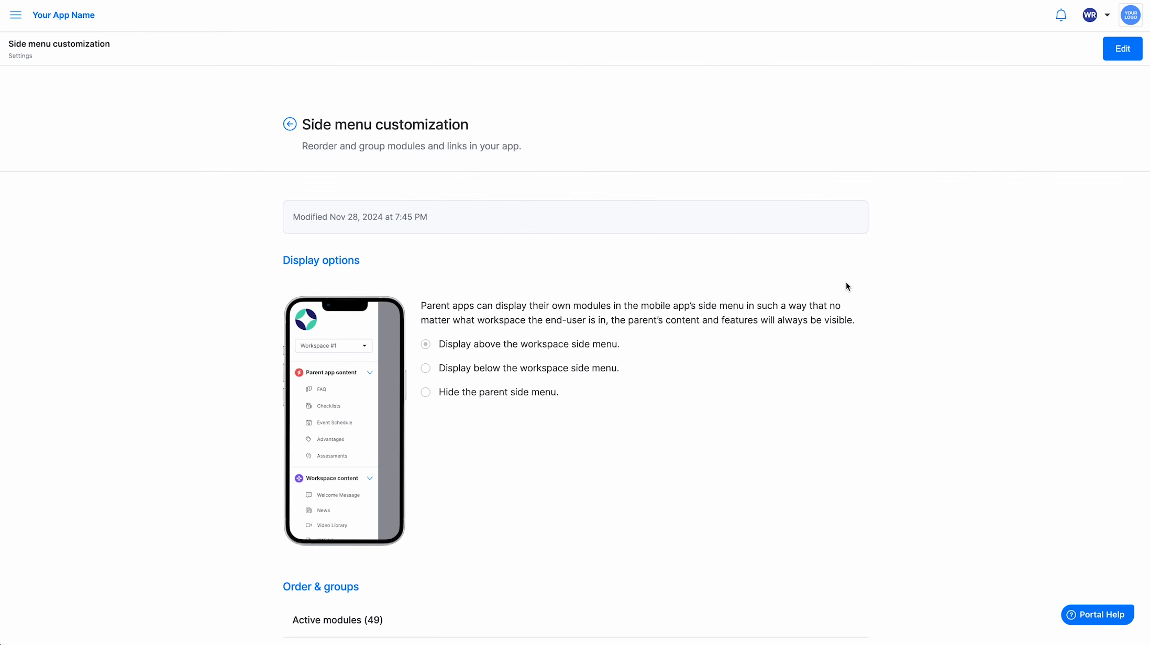
{"action": "left_click", "coordinate": [1120, 50]}
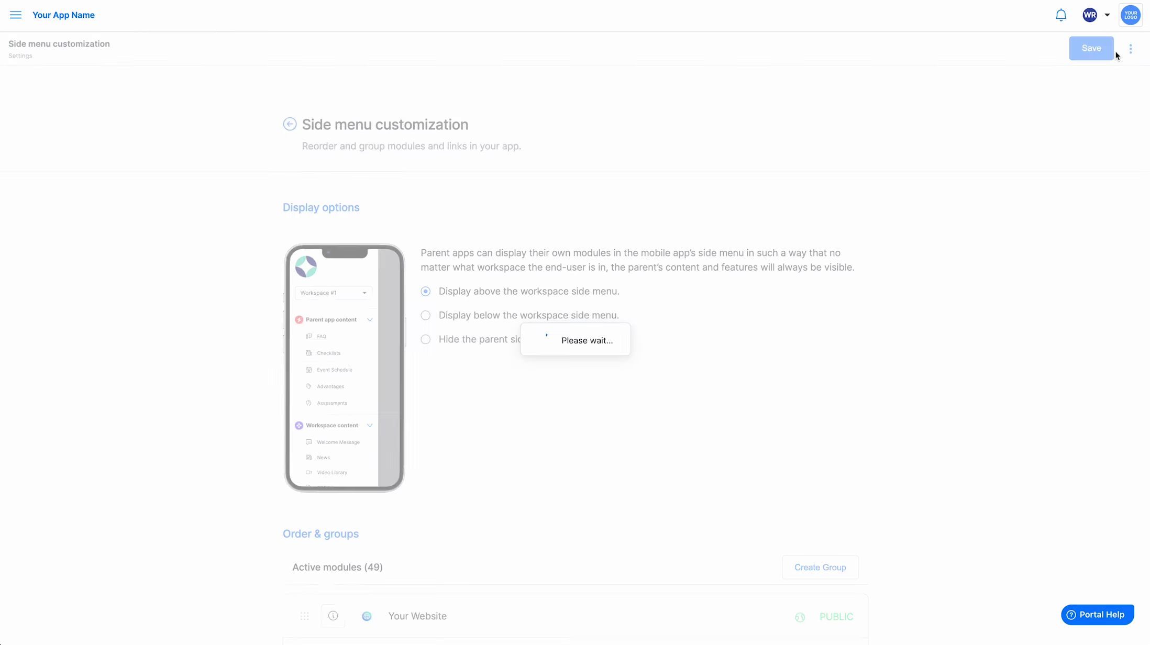
{"action": "scroll", "coordinate": [934, 413], "scroll_direction": "down", "scroll_amount": 3}
{"action": "scroll", "coordinate": [932, 416], "scroll_direction": "down", "scroll_amount": 5}
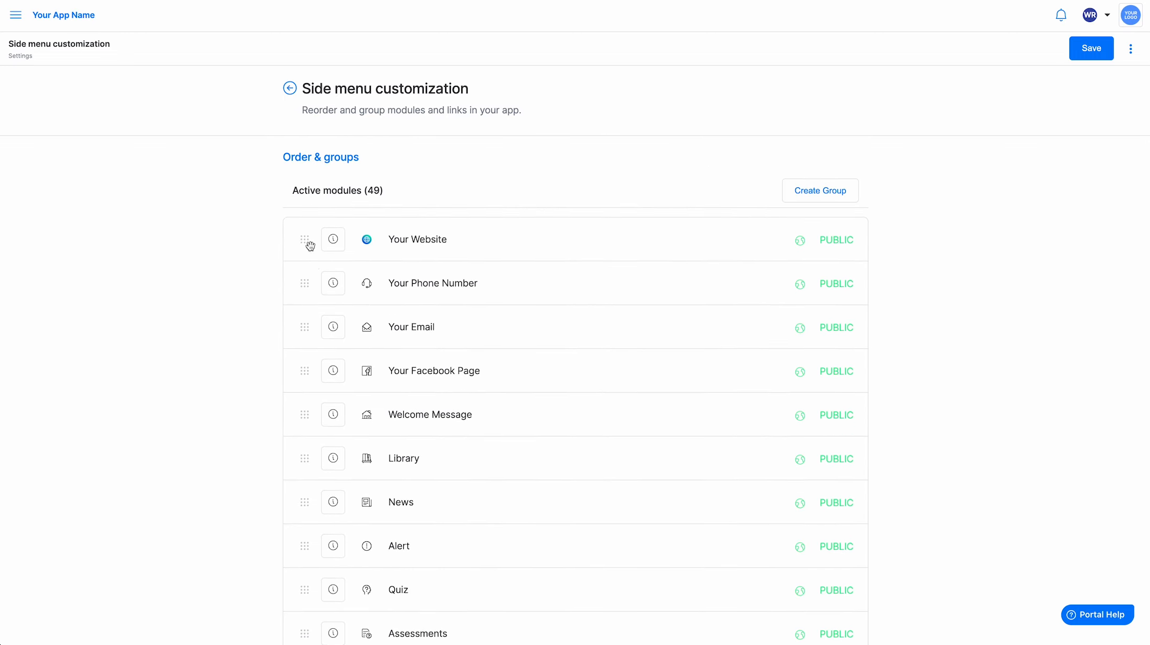
{"action": "left_click_drag", "start_coordinate": [303, 239], "coordinate": [301, 335]}
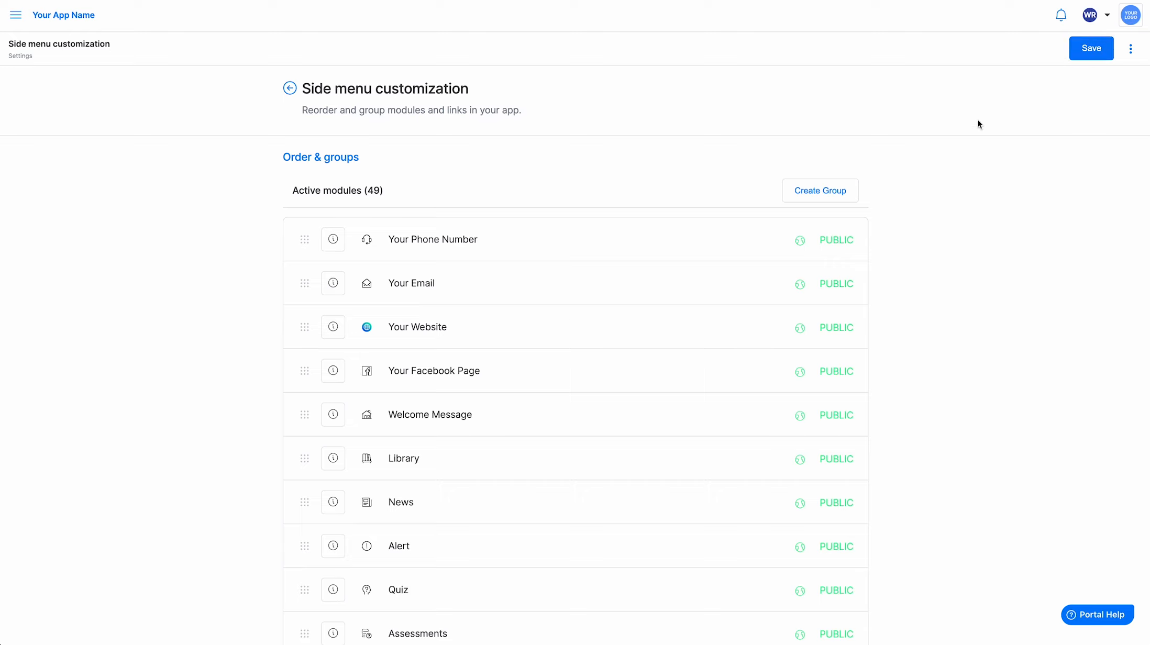
Create a side menu group named Your Contact Info
{"action": "left_click", "coordinate": [813, 193]}
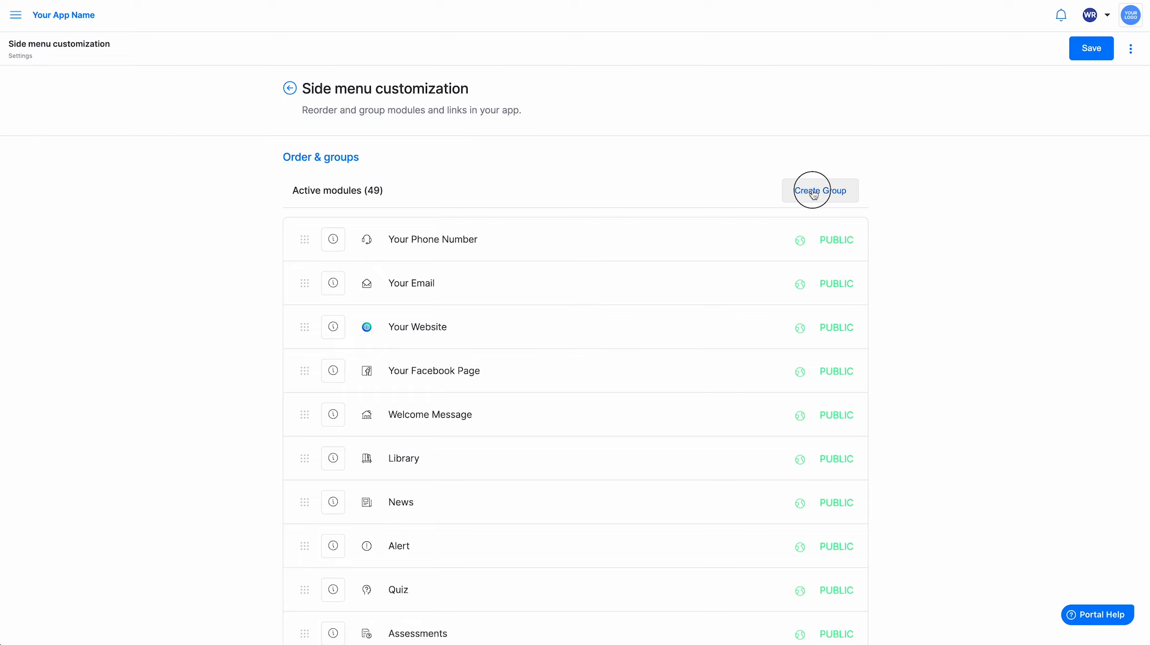
{"action": "left_click_drag", "start_coordinate": [487, 342], "coordinate": [380, 336]}
{"action": "type", "text": "Your Contact Info"}
{"action": "left_click", "coordinate": [752, 394]}
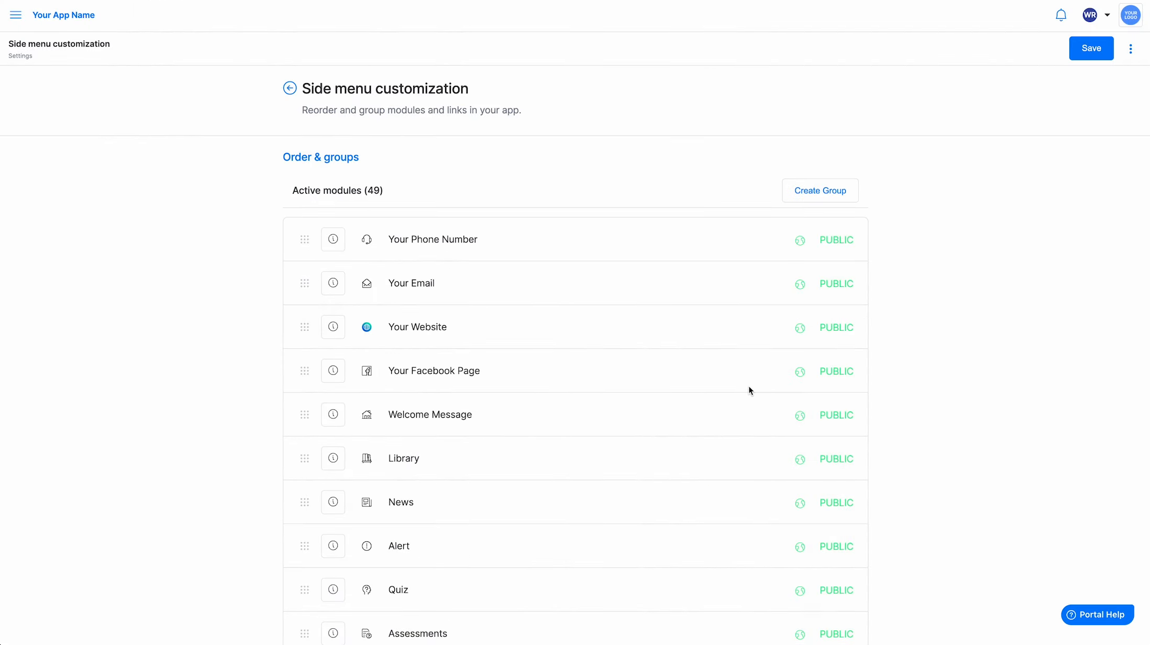
Move the empty Your Contact Info group to the very beginning of the side menu order
{"action": "scroll", "coordinate": [482, 454], "scroll_direction": "down", "scroll_amount": 14}
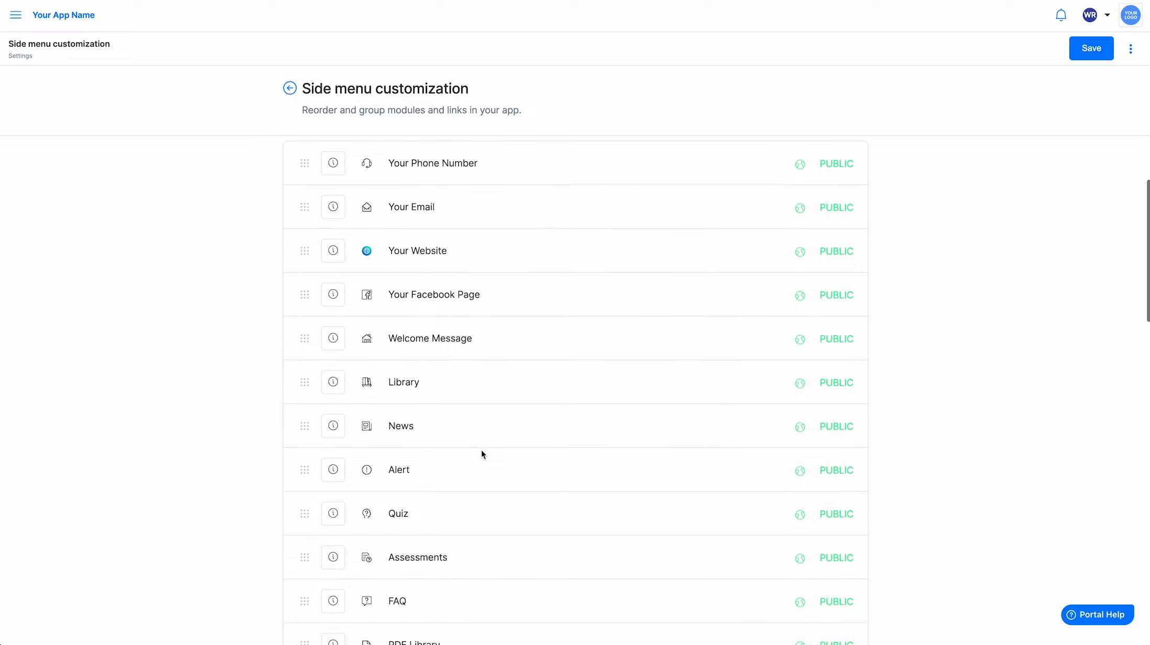
{"action": "scroll", "coordinate": [481, 454], "scroll_direction": "down", "scroll_amount": 6}
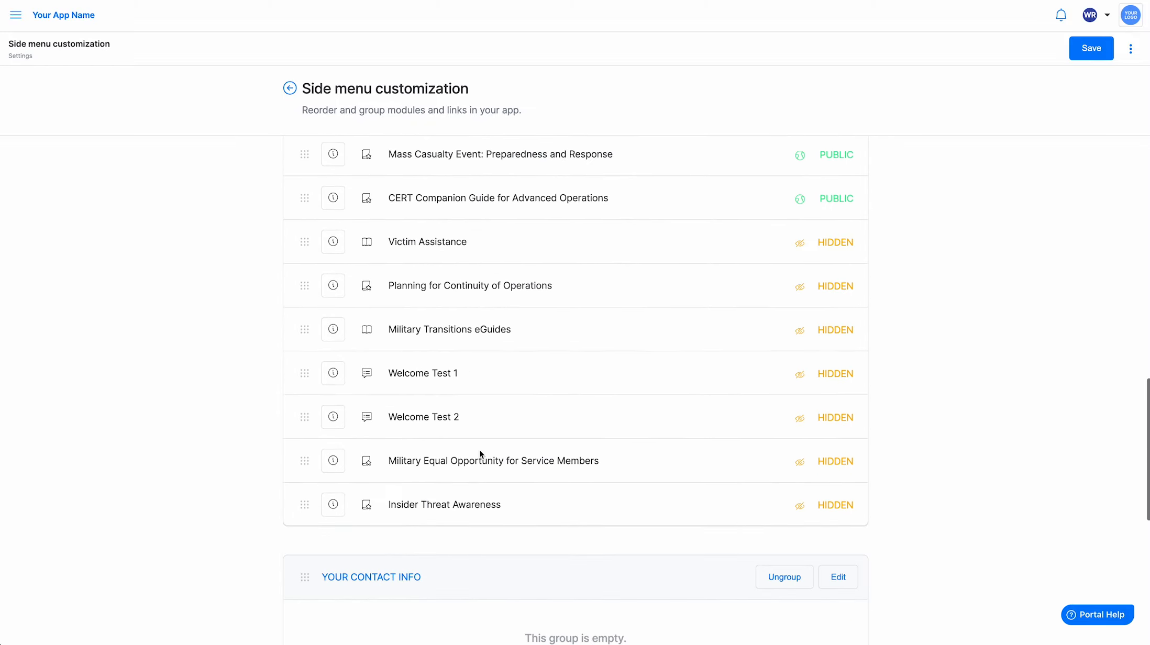
{"action": "left_click_drag", "start_coordinate": [309, 417], "coordinate": [309, 343]}
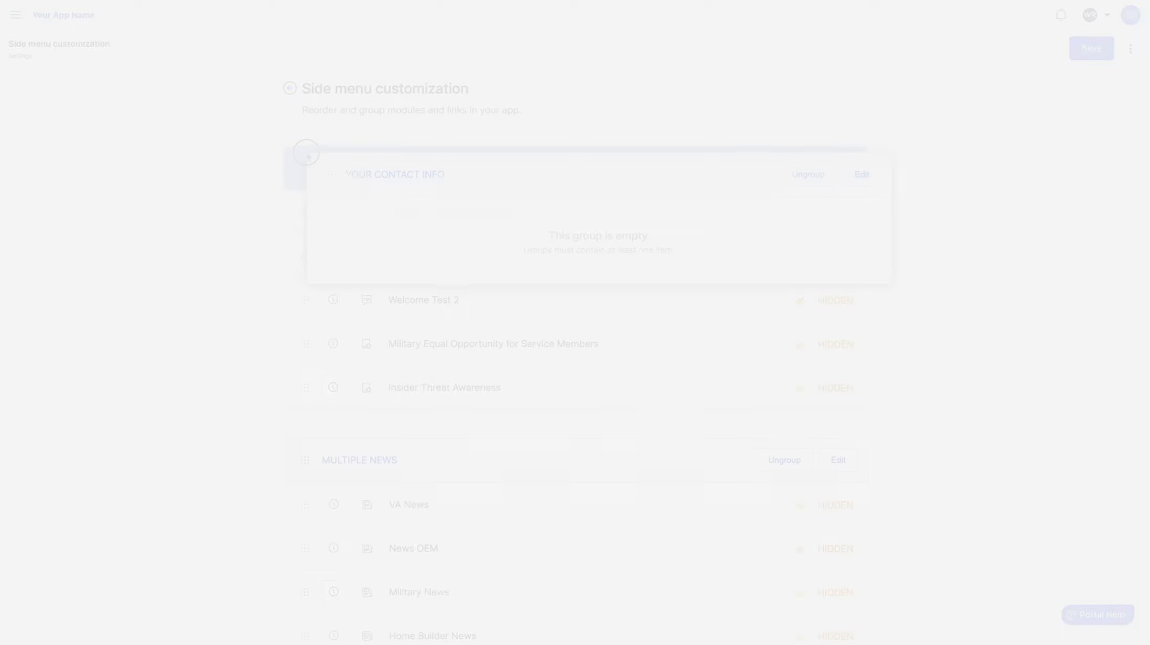
Move Your Phone Number, Your Email, Your Website and Your Facebook Page into the Your Contact Info group in that order
{"action": "left_click_drag", "start_coordinate": [304, 398], "coordinate": [397, 305]}
{"action": "left_click_drag", "start_coordinate": [302, 352], "coordinate": [327, 308]}
{"action": "left_click_drag", "start_coordinate": [303, 388], "coordinate": [321, 344]}
{"action": "left_click_drag", "start_coordinate": [305, 440], "coordinate": [324, 388]}
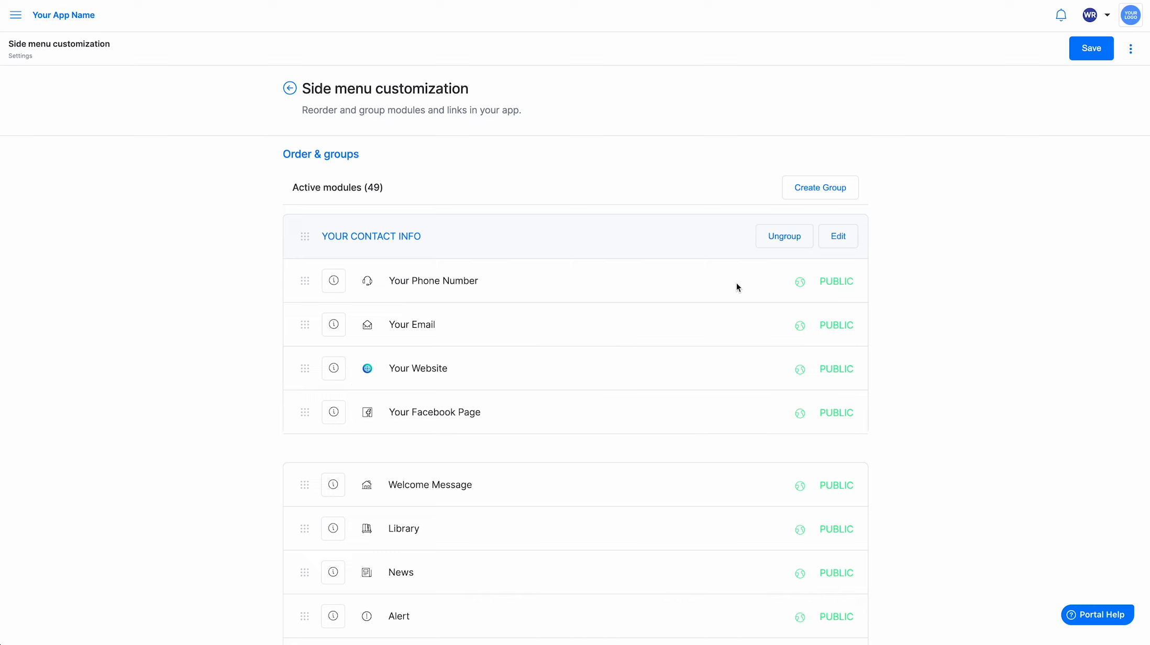
Move the Your Contact Info group directly below Welcome Message and save the side menu customization
{"action": "left_click", "coordinate": [838, 235]}
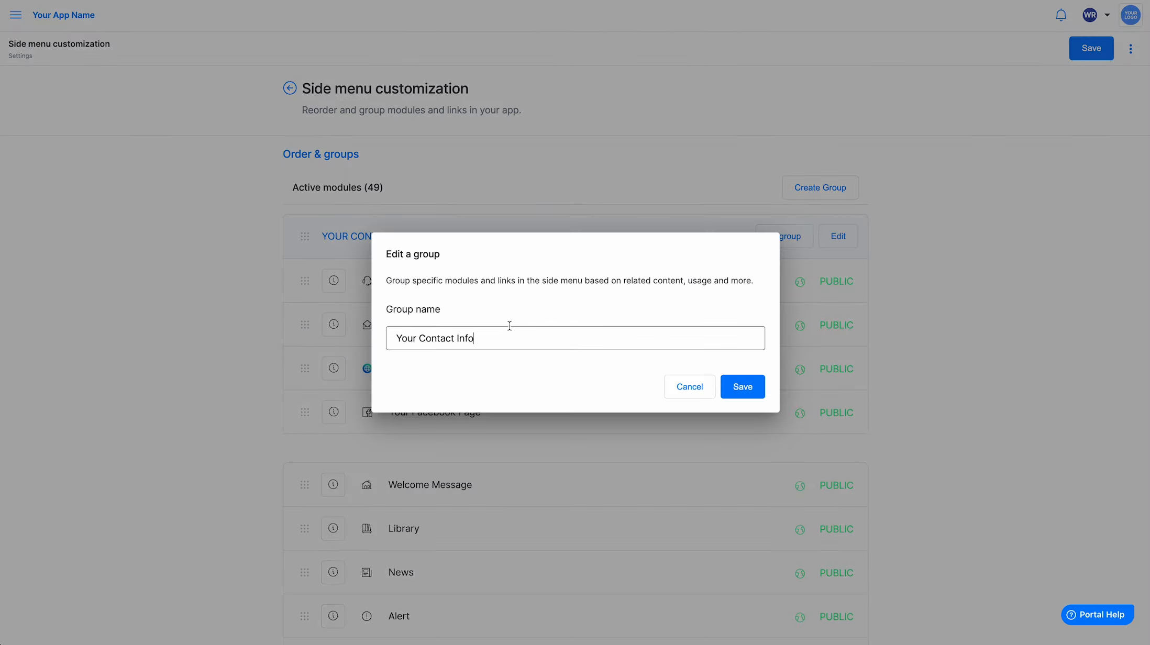
{"action": "left_click", "coordinate": [742, 389]}
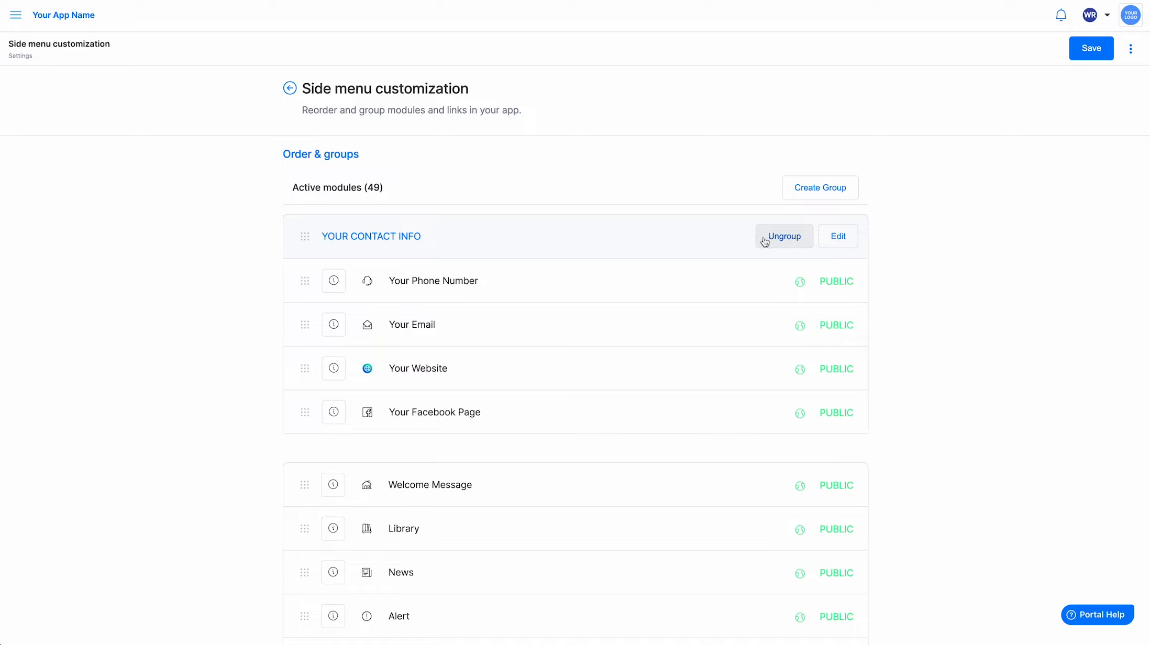
{"action": "left_click_drag", "start_coordinate": [305, 236], "coordinate": [308, 269]}
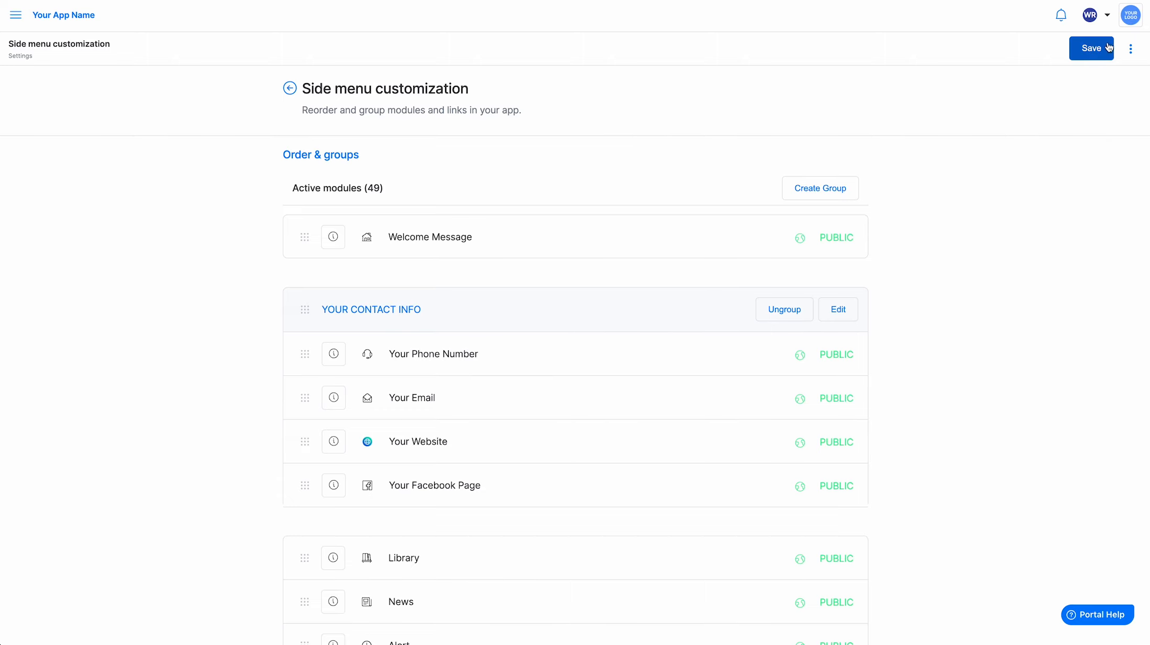
{"action": "left_click", "coordinate": [1131, 51]}
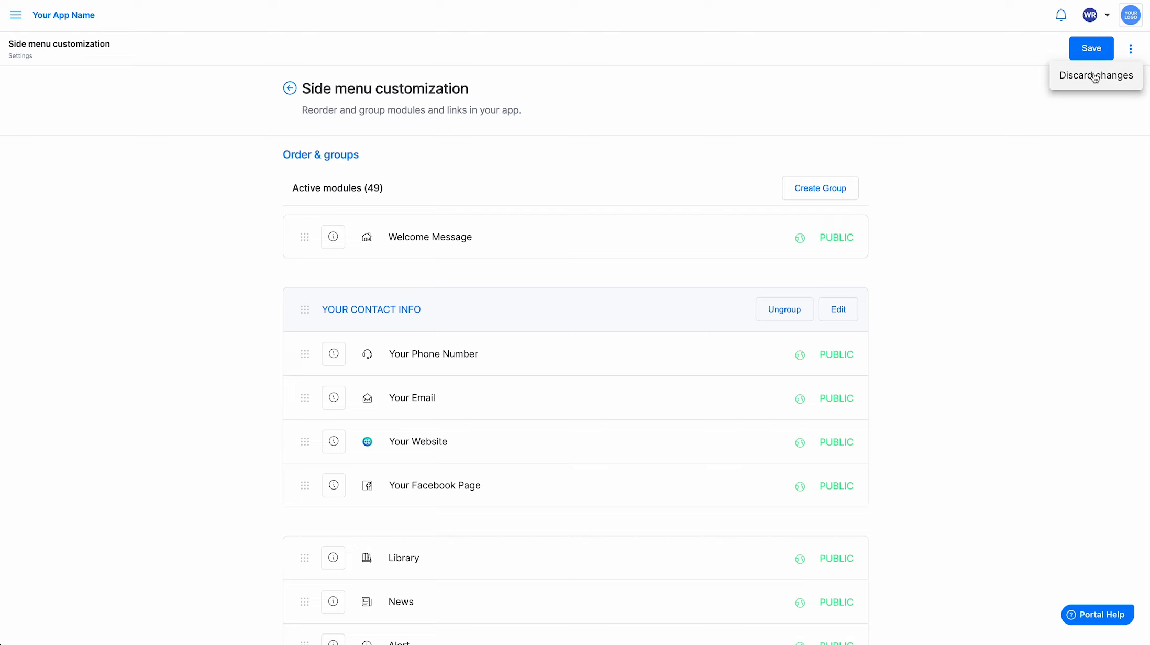
{"action": "left_click", "coordinate": [1084, 108]}
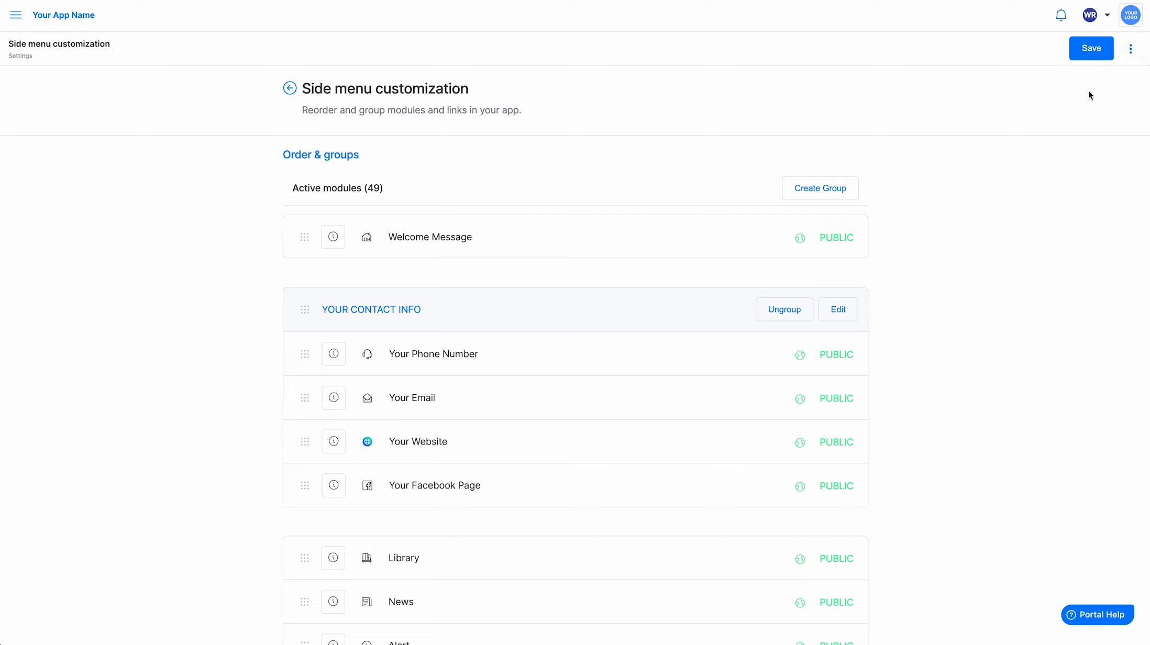
{"action": "left_click", "coordinate": [1092, 48]}
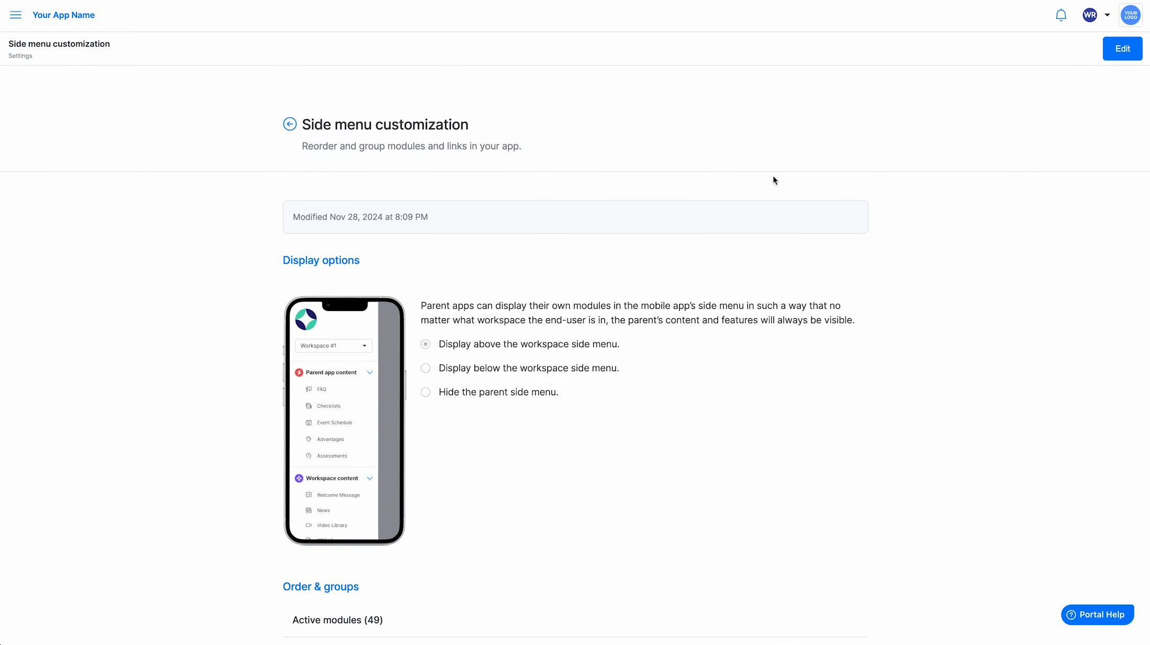
In eGuides Manager, assign A Family's Guide to Autism Spectrum Disorder to the All eGuides library module and save the assignment
{"action": "left_click", "coordinate": [290, 124]}
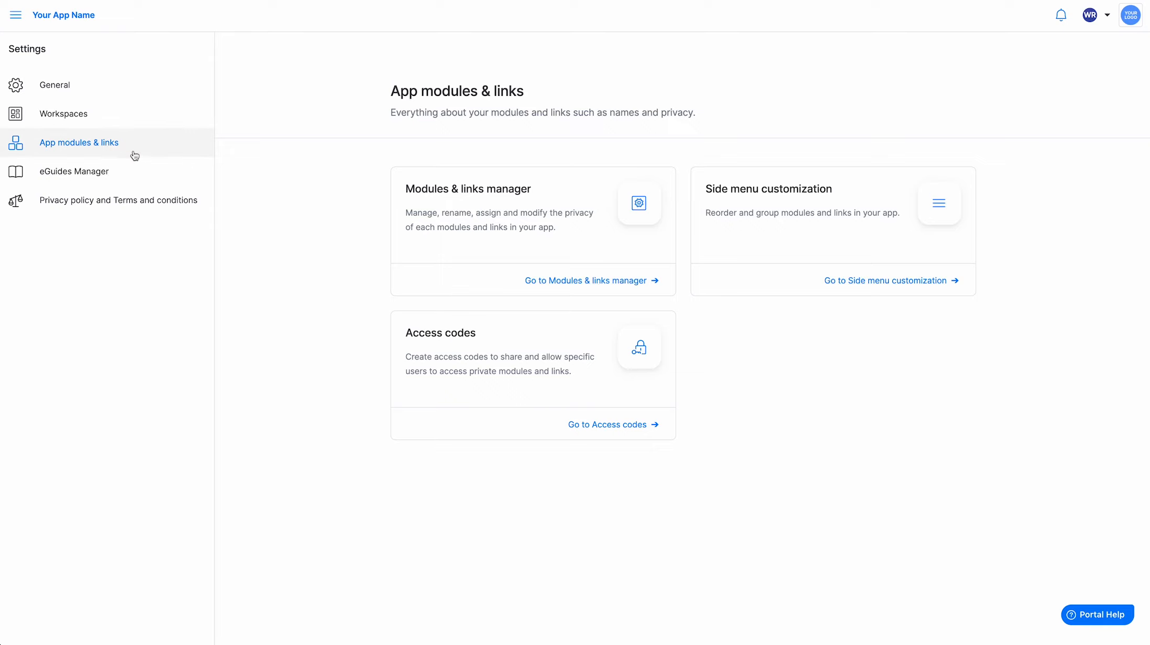
{"action": "left_click", "coordinate": [85, 174]}
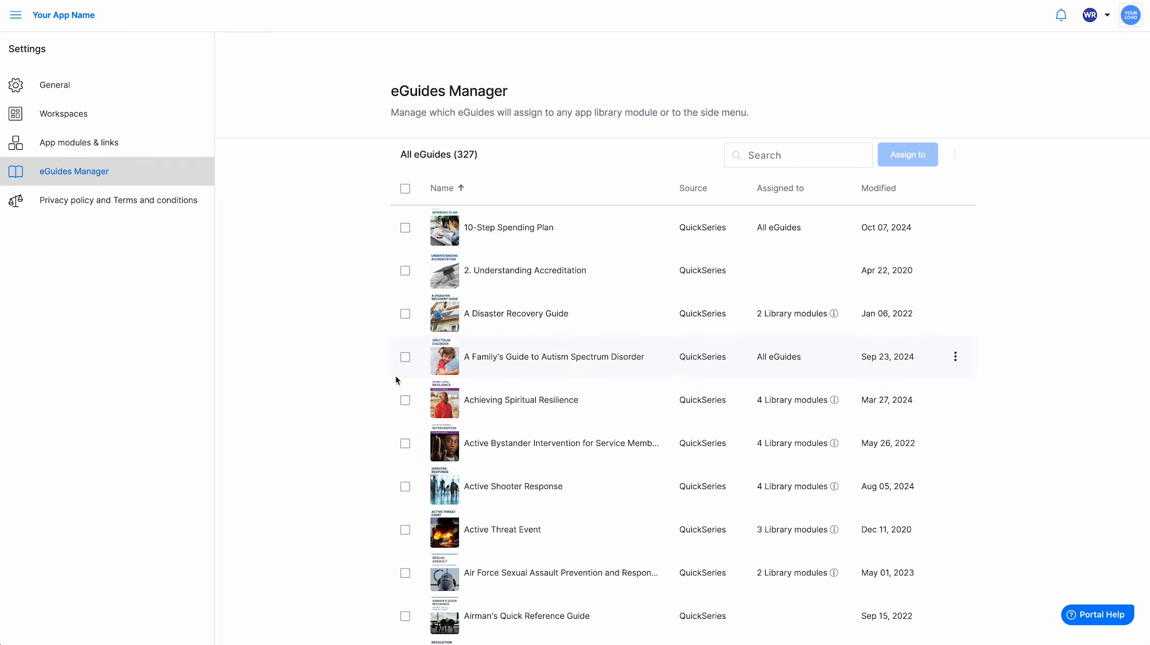
{"action": "left_click", "coordinate": [405, 357]}
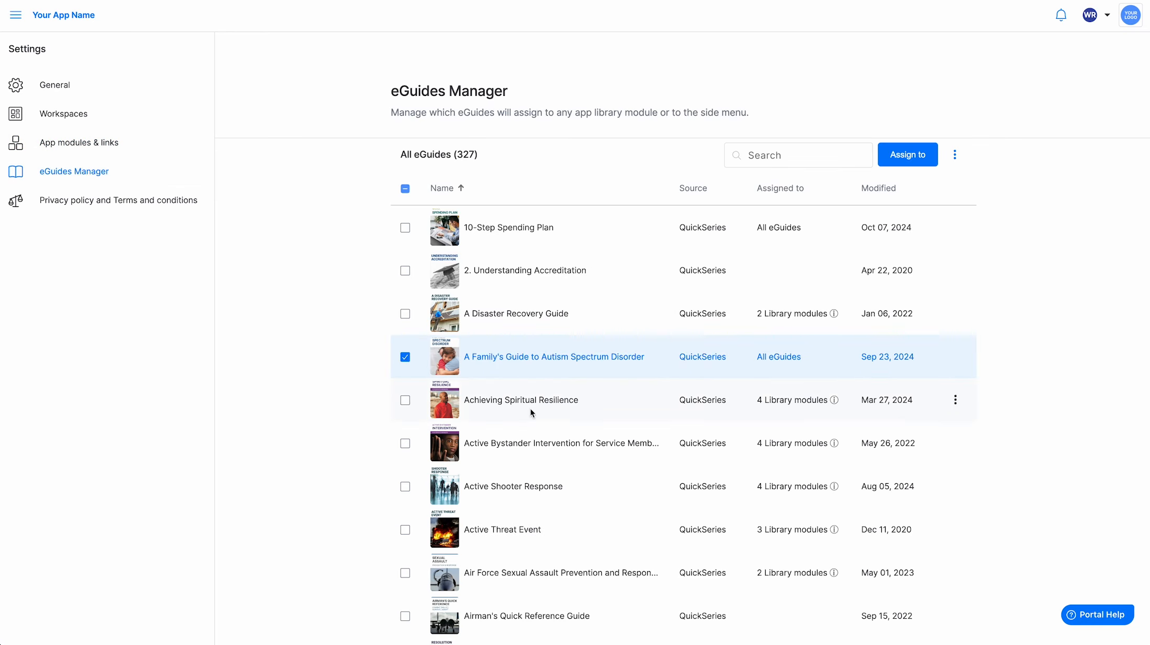
{"action": "left_click", "coordinate": [908, 161]}
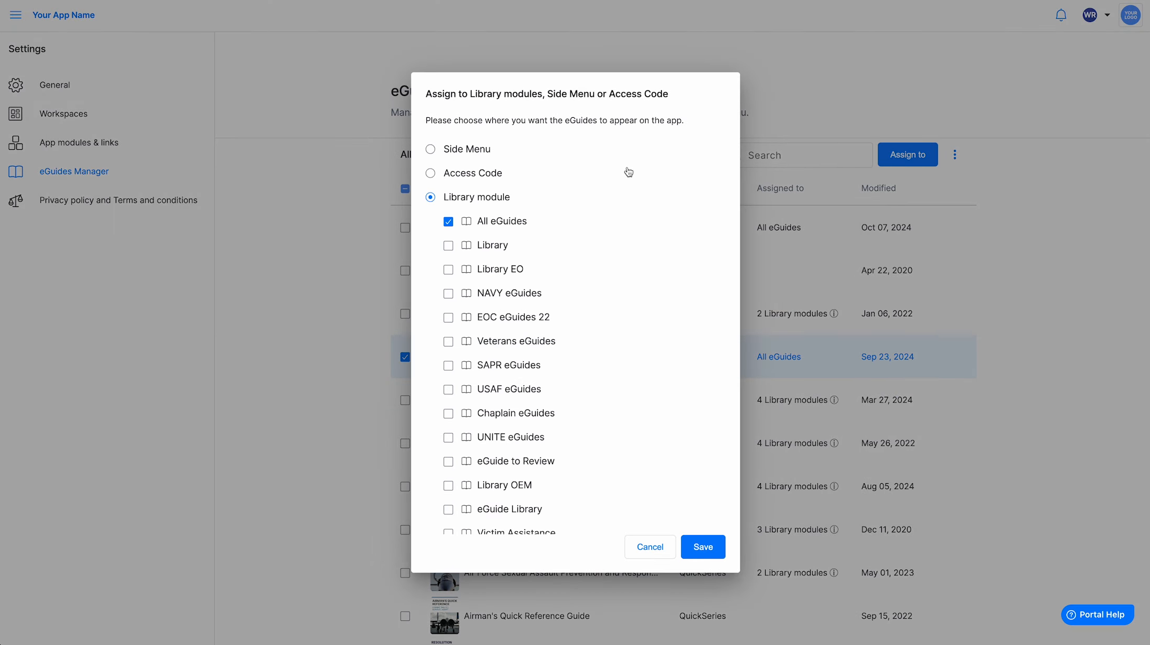
{"action": "left_click", "coordinate": [452, 153]}
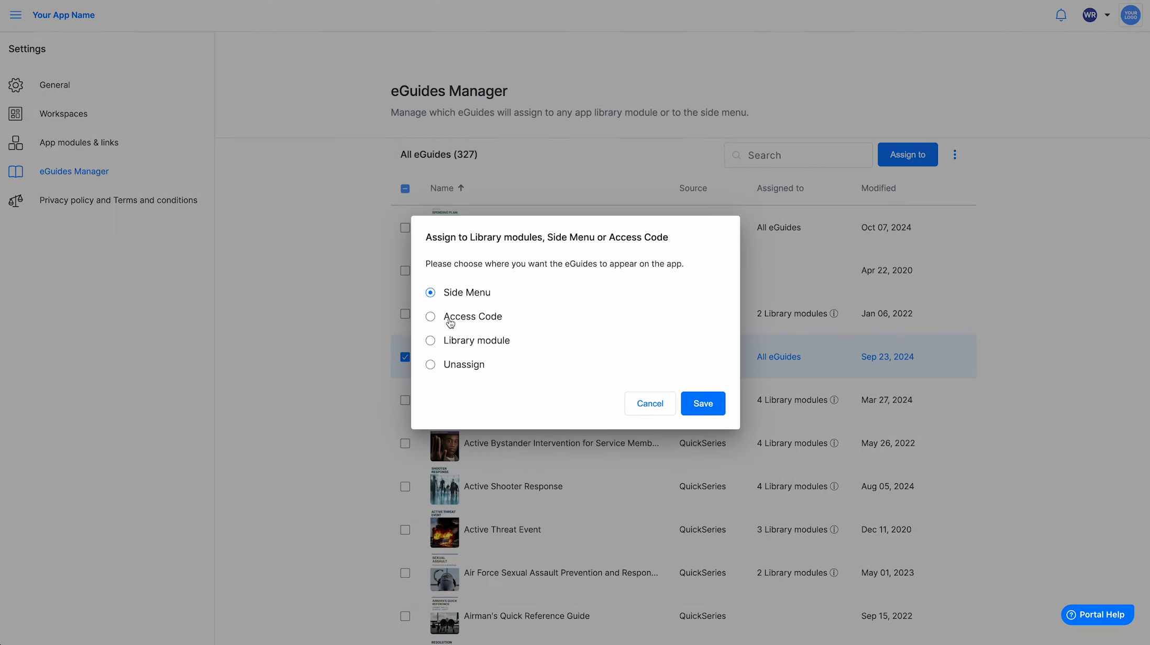
{"action": "left_click", "coordinate": [448, 341]}
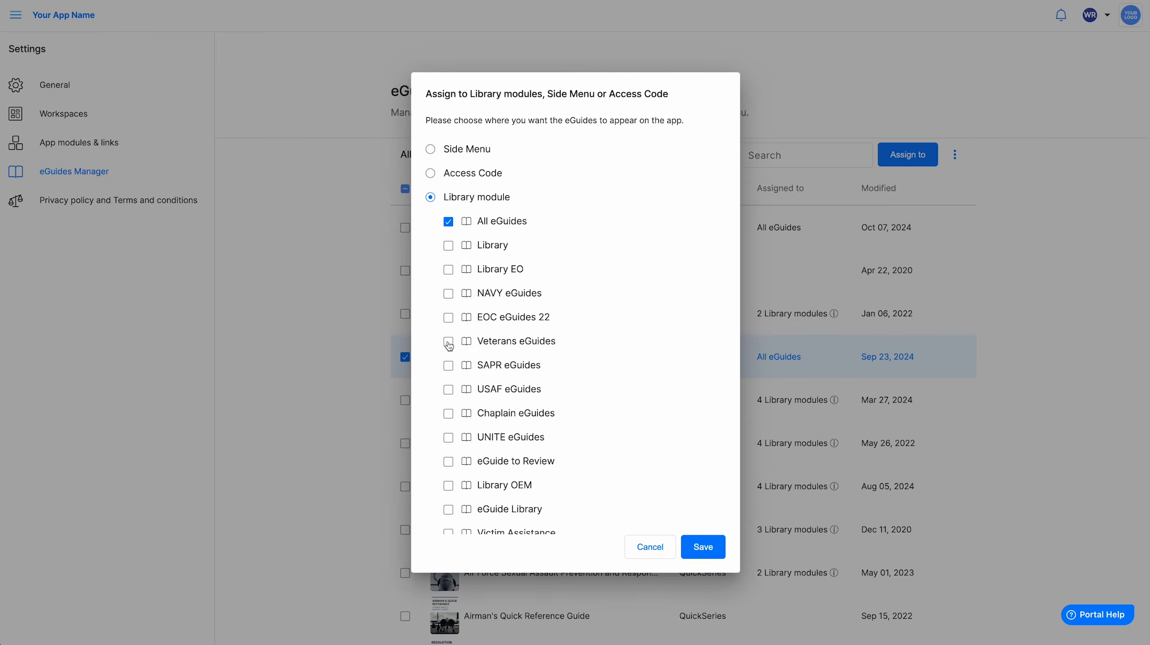
{"action": "scroll", "coordinate": [461, 351], "scroll_direction": "down", "scroll_amount": 5}
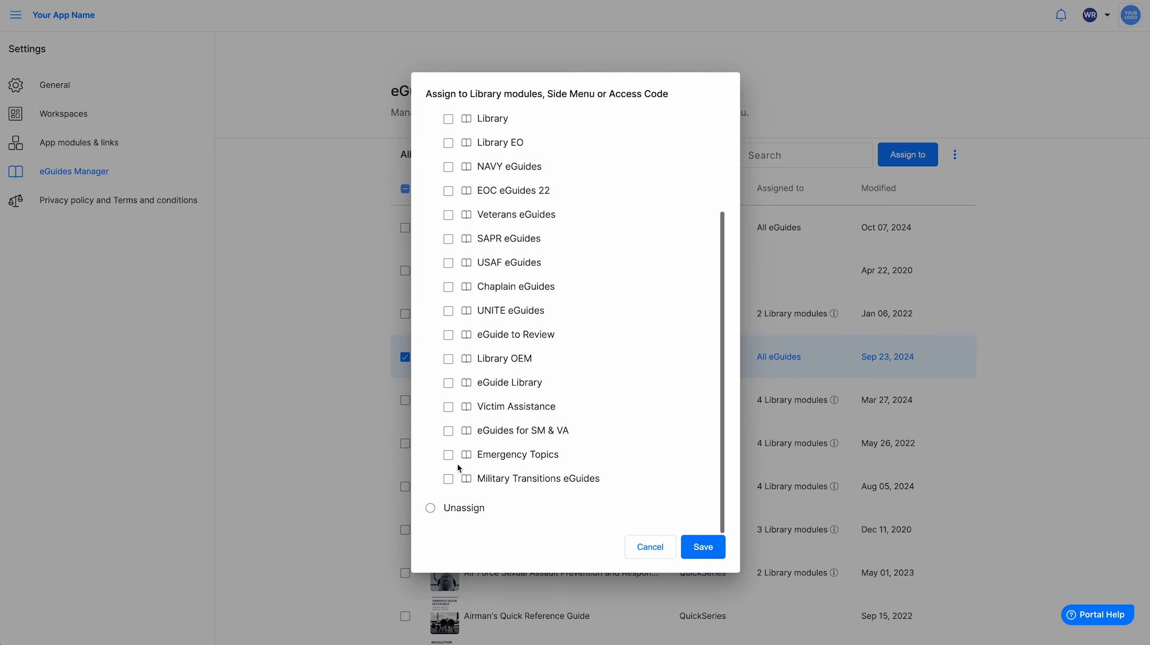
{"action": "scroll", "coordinate": [547, 438], "scroll_direction": "up", "scroll_amount": 3}
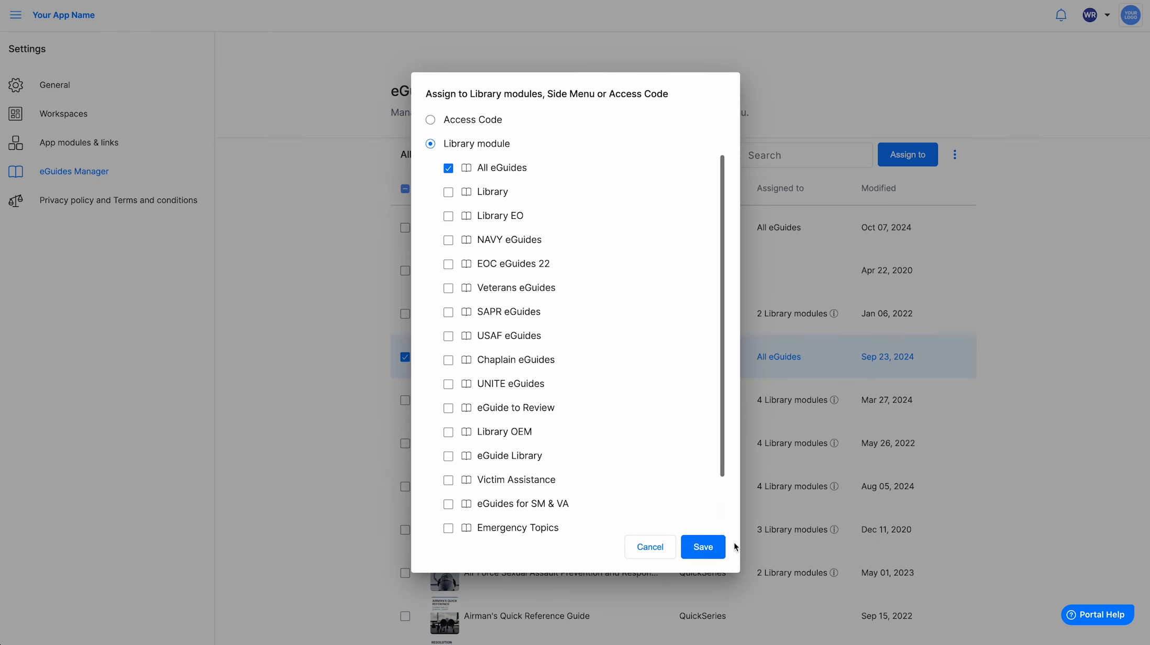
{"action": "left_click", "coordinate": [703, 546]}
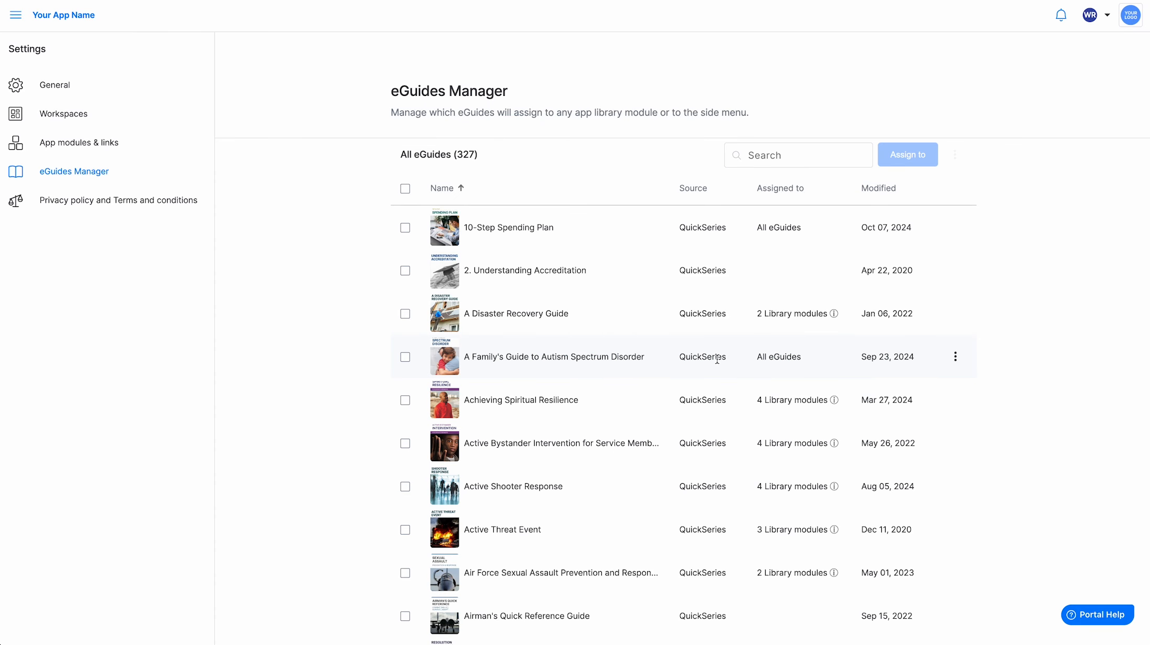
{"action": "left_click", "coordinate": [955, 358]}
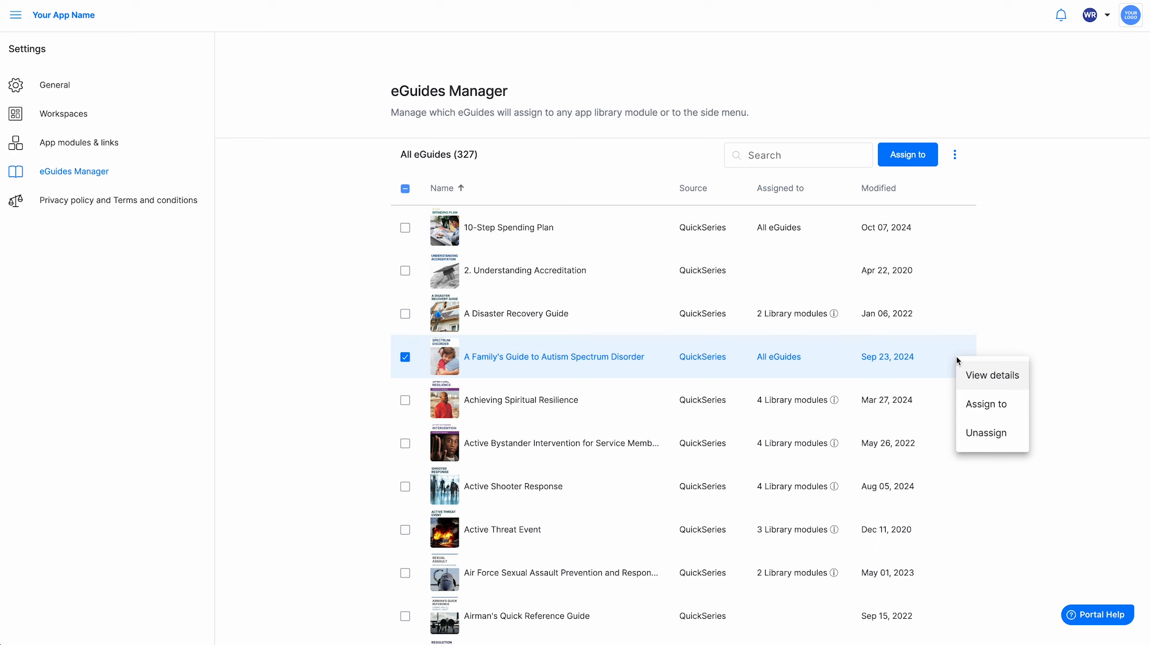
{"action": "left_click", "coordinate": [981, 434]}
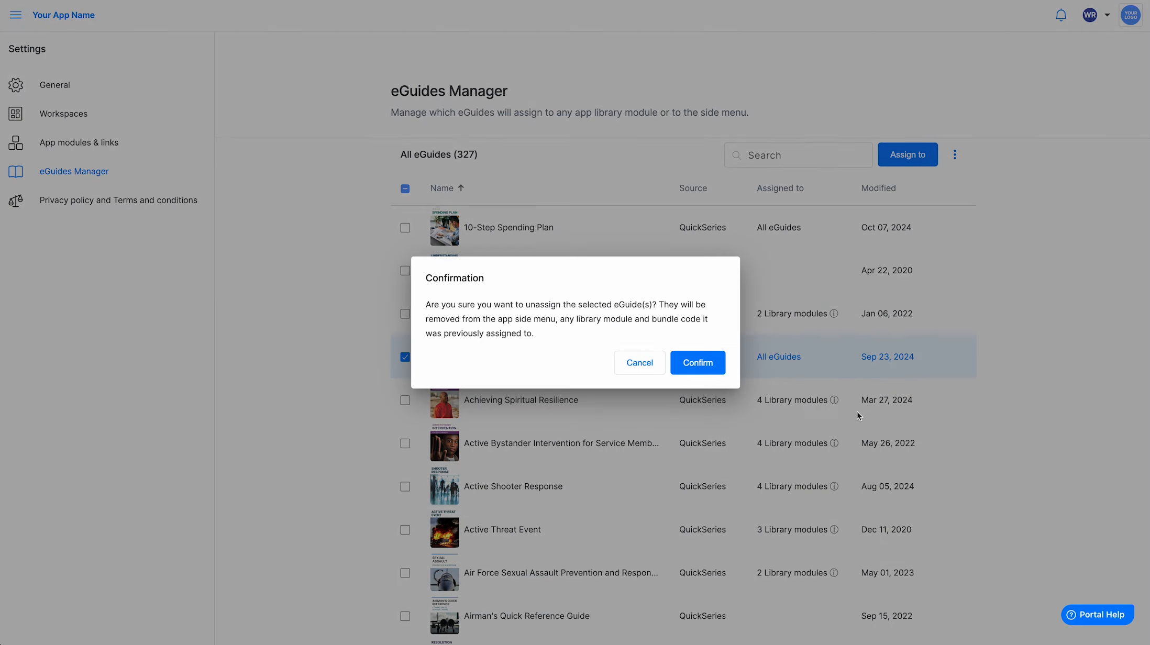
{"action": "left_click", "coordinate": [638, 365]}
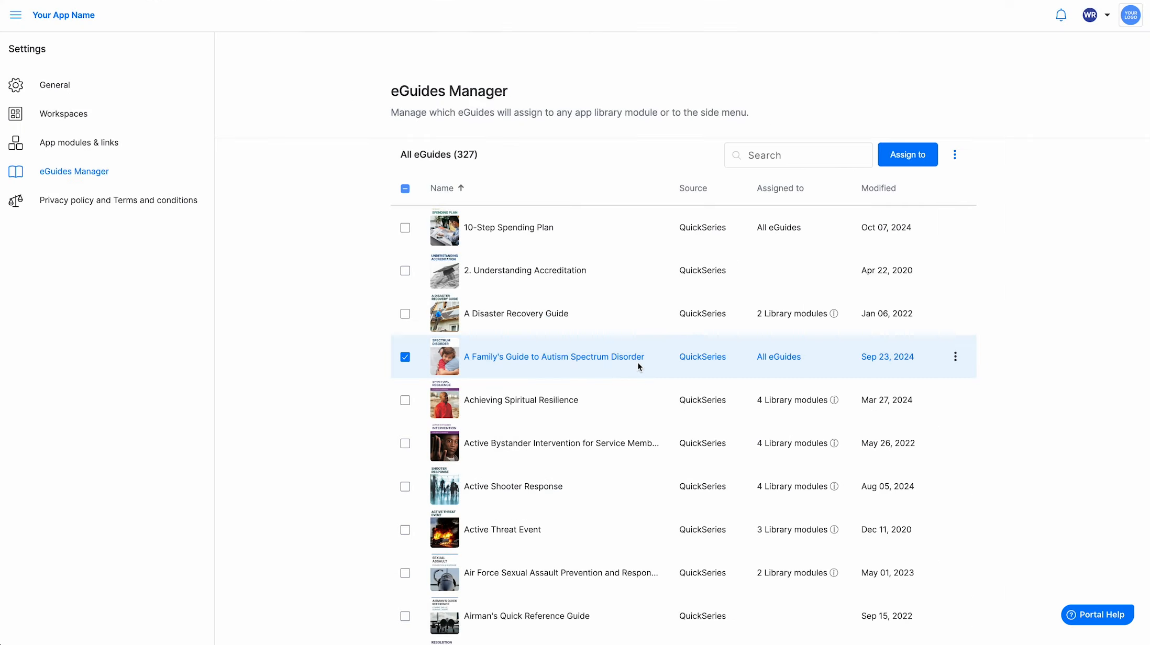
Open the details of the Achieving Spiritual Resilience eGuide for editing, review its assignment options and save them unmodified
{"action": "left_click", "coordinate": [531, 401]}
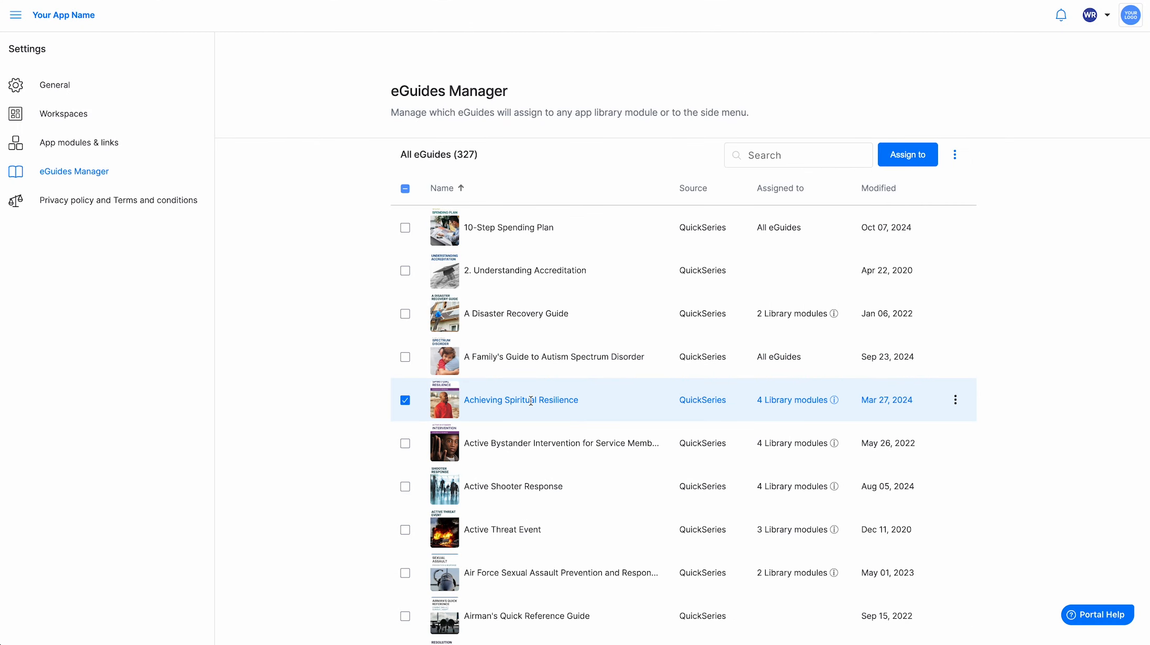
{"action": "right_click", "coordinate": [532, 402]}
{"action": "left_click", "coordinate": [495, 422]}
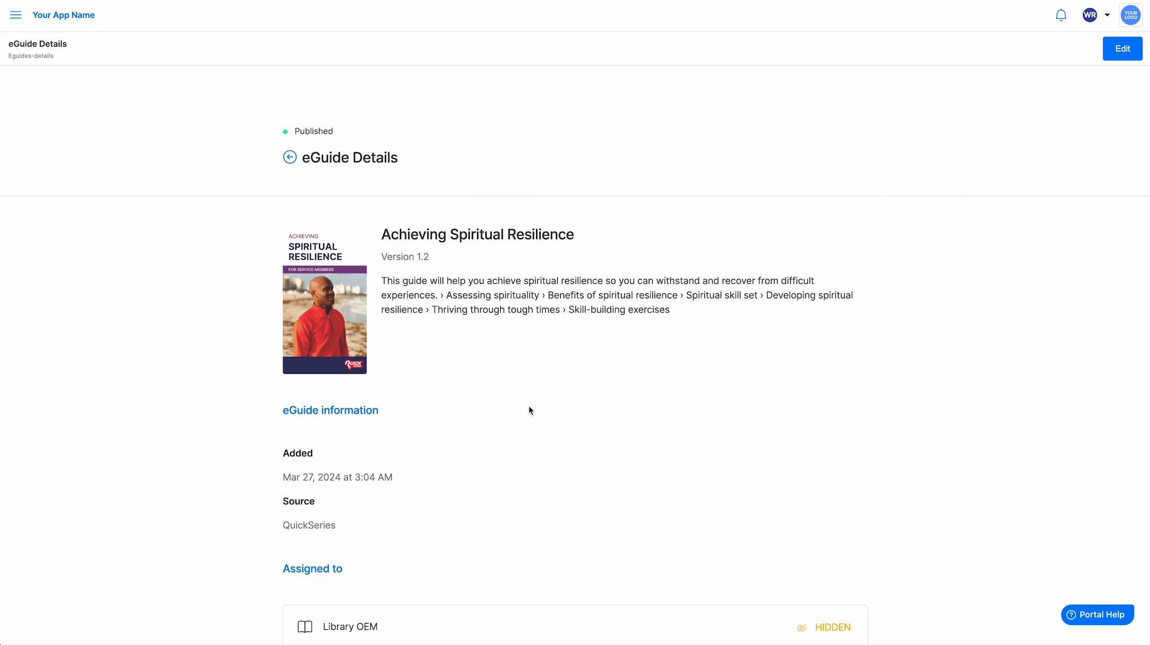
{"action": "scroll", "coordinate": [530, 410], "scroll_direction": "down", "scroll_amount": 2}
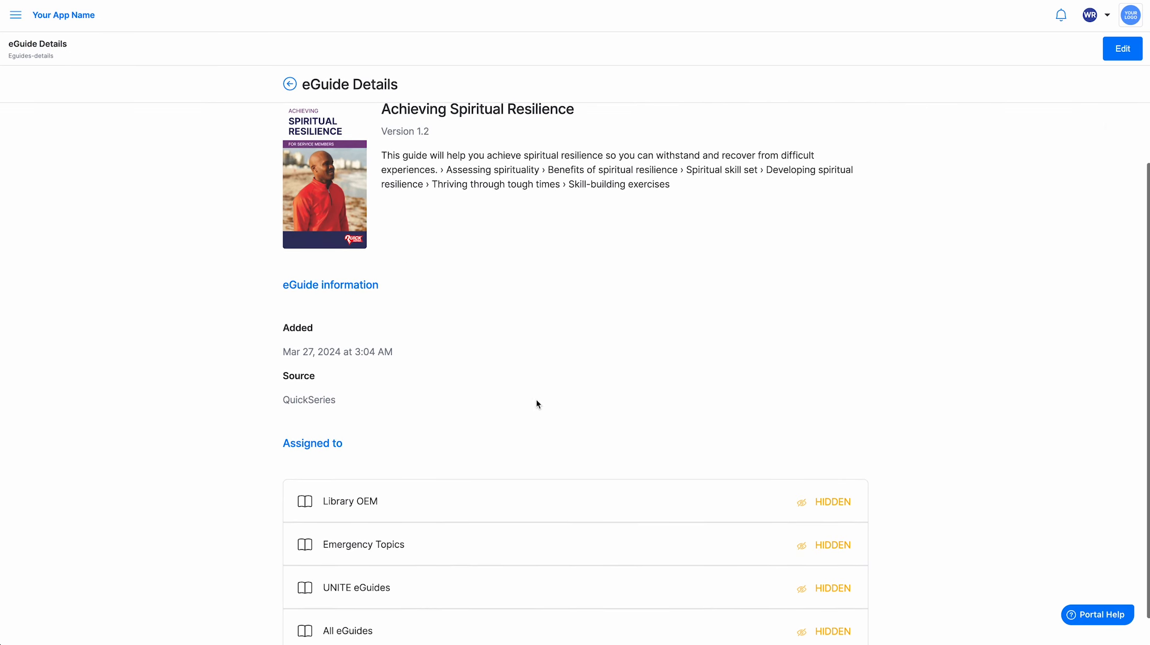
{"action": "left_click", "coordinate": [1120, 50]}
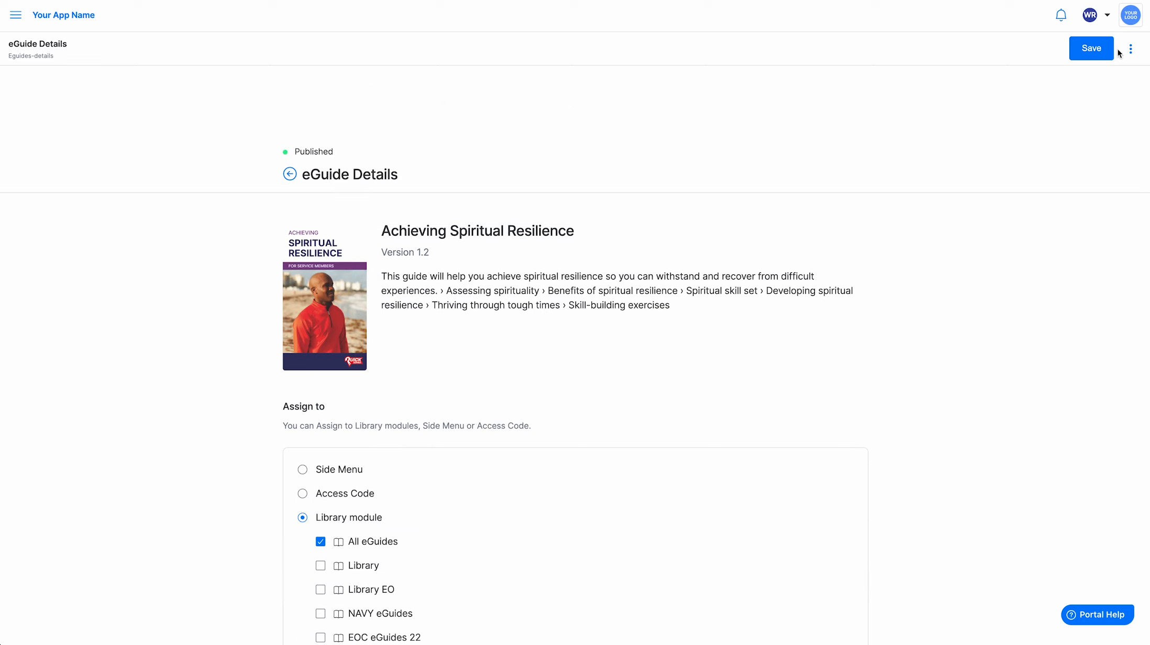
{"action": "scroll", "coordinate": [564, 406], "scroll_direction": "down", "scroll_amount": 3}
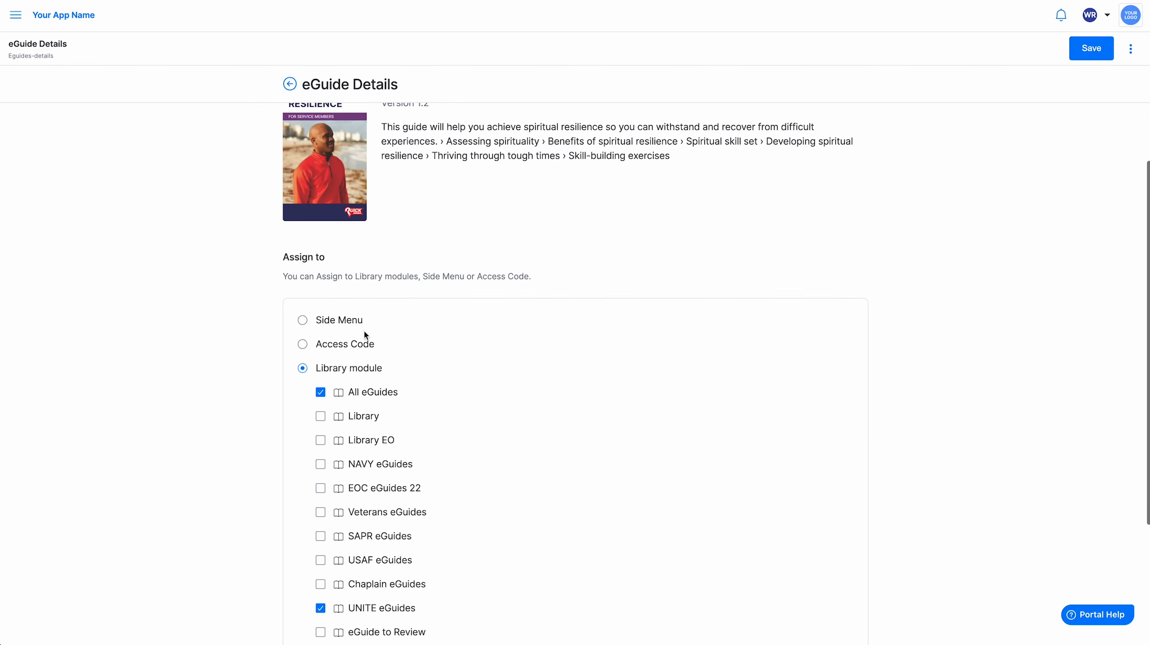
{"action": "left_click", "coordinate": [1091, 48]}
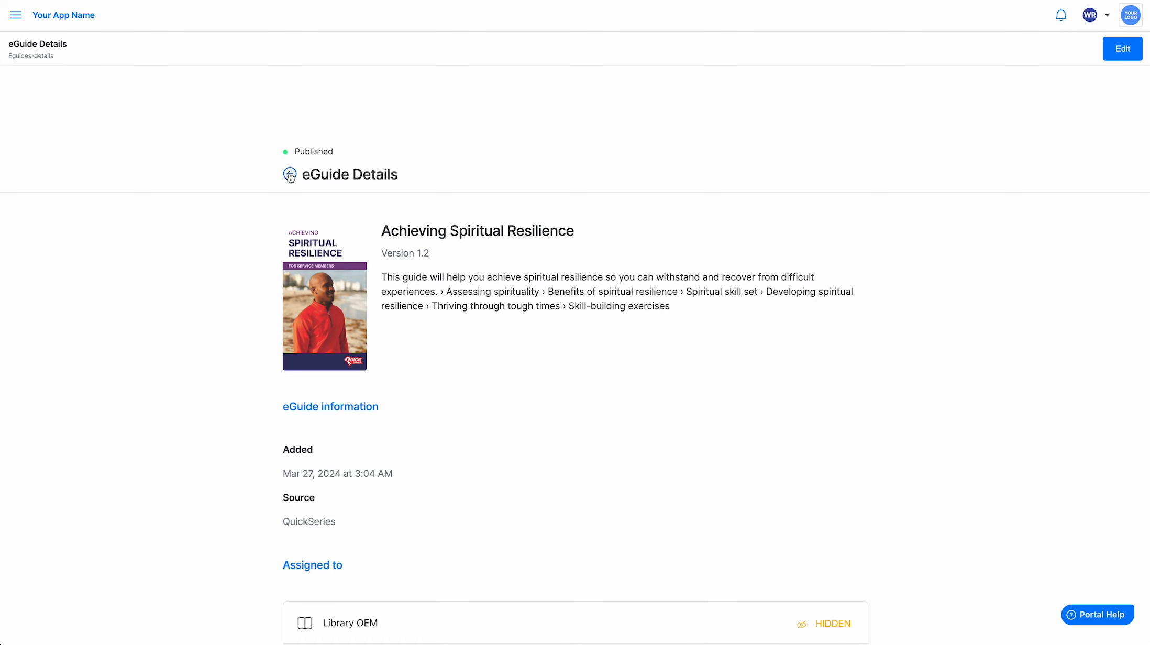
Return to eGuides Manager and assign Airman's Quick Reference Guide and Alternatives to Foreclosure together to the Side Menu
{"action": "left_click", "coordinate": [289, 175]}
{"action": "scroll", "coordinate": [393, 374], "scroll_direction": "down", "scroll_amount": 3}
{"action": "left_click", "coordinate": [405, 475]}
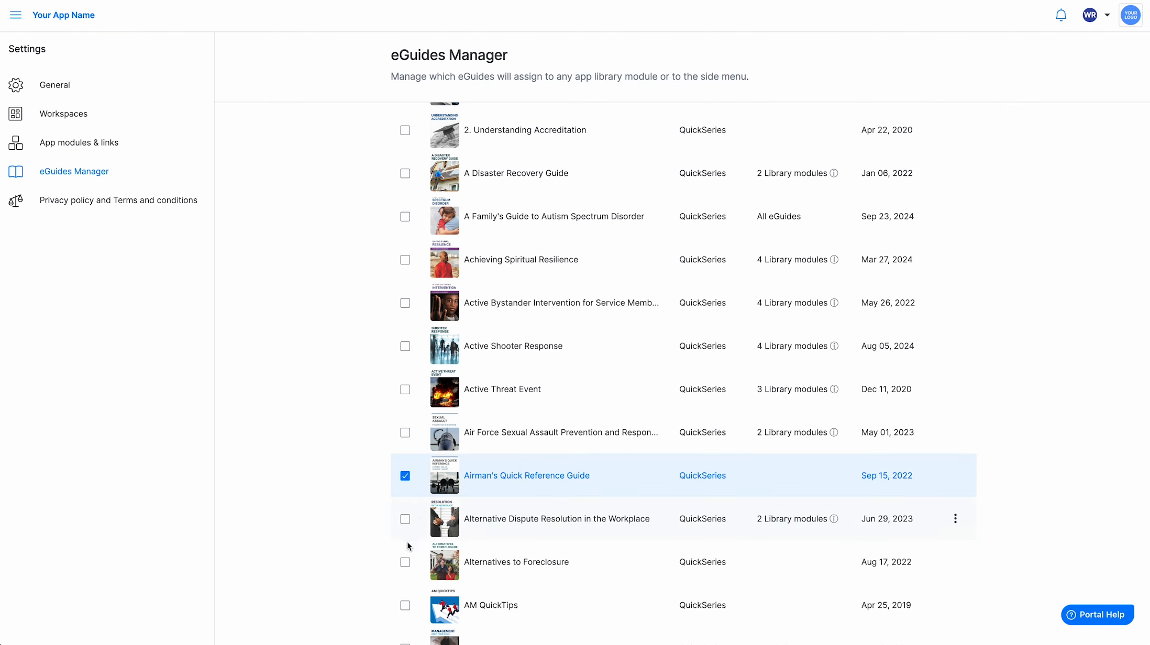
{"action": "left_click", "coordinate": [405, 562]}
{"action": "right_click", "coordinate": [509, 559]}
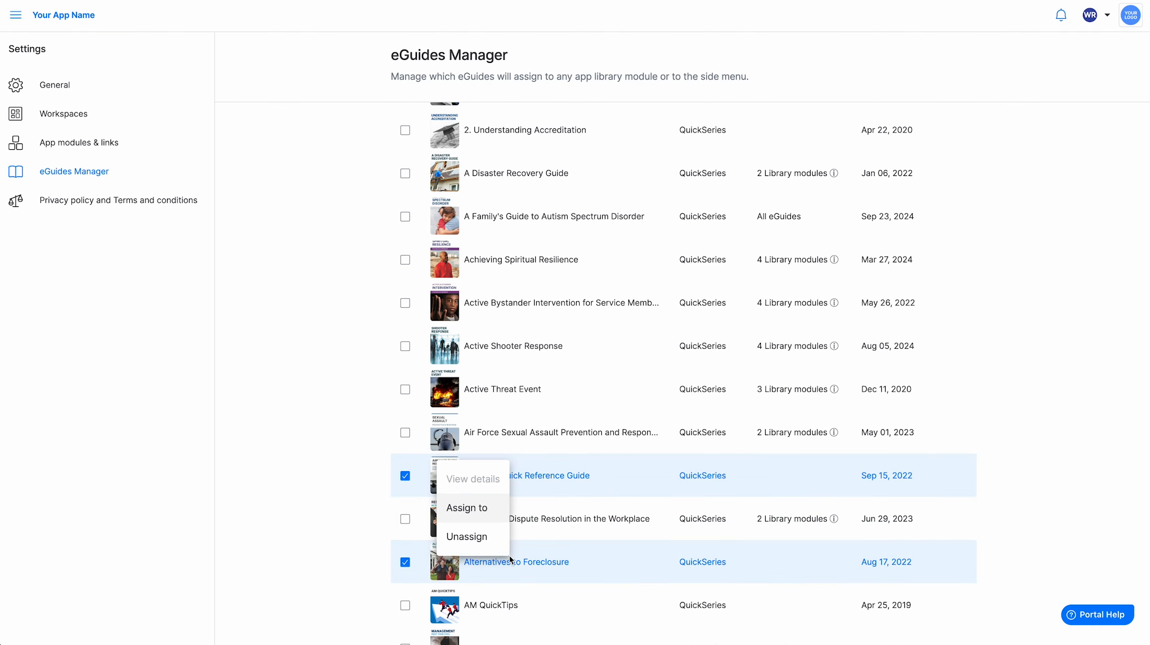
{"action": "left_click", "coordinate": [466, 507]}
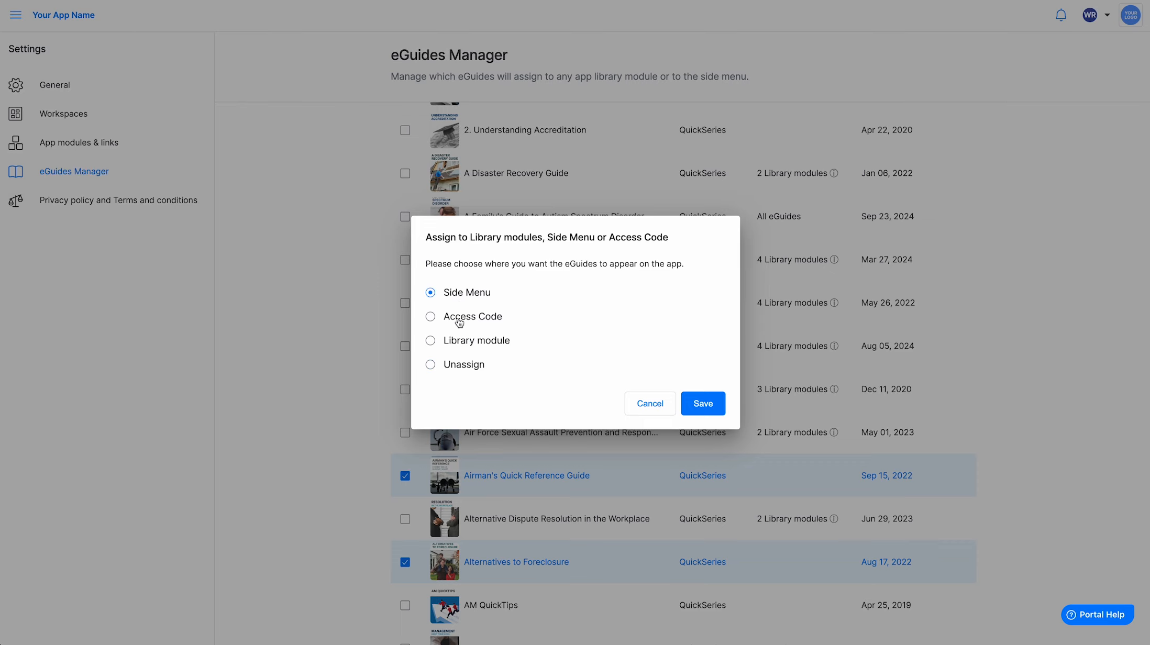
{"action": "left_click", "coordinate": [454, 341]}
{"action": "scroll", "coordinate": [463, 338], "scroll_direction": "down", "scroll_amount": 2}
{"action": "scroll", "coordinate": [466, 335], "scroll_direction": "up", "scroll_amount": 2}
{"action": "left_click", "coordinate": [460, 151]}
{"action": "left_click", "coordinate": [708, 408]}
{"action": "left_click", "coordinate": [686, 365]}
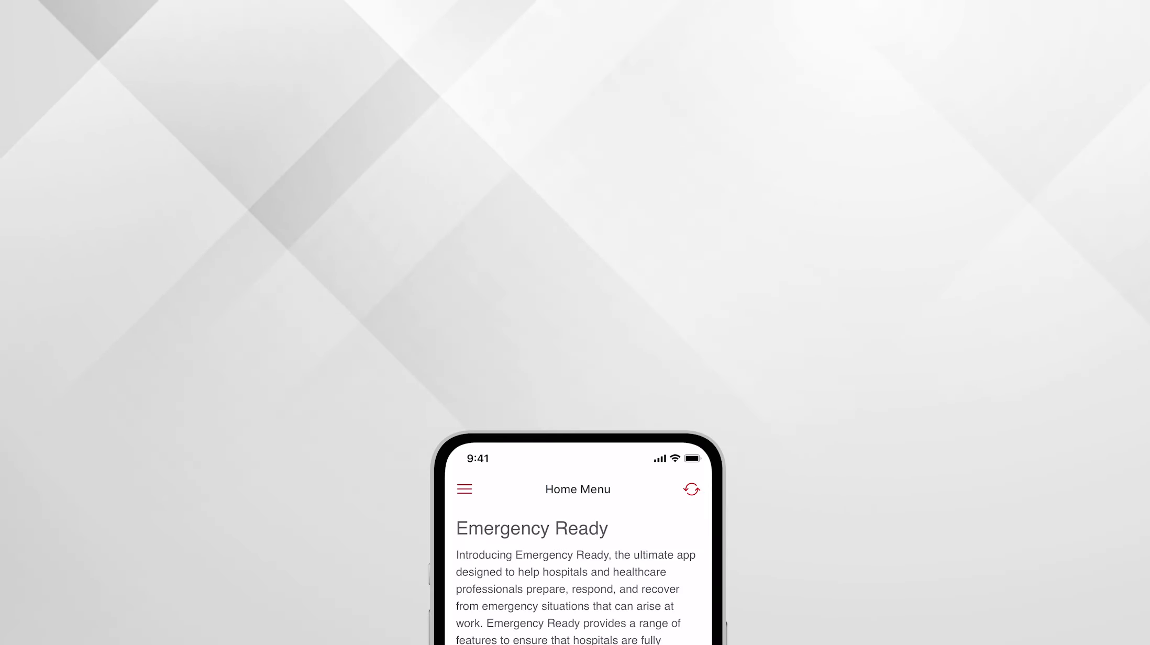
Test the Emergency Ready mobile app's Home Menu shortcuts HICS Roadmap: Hospital ICS in Action, Main Number and News
{"action": "left_click", "coordinate": [663, 341]}
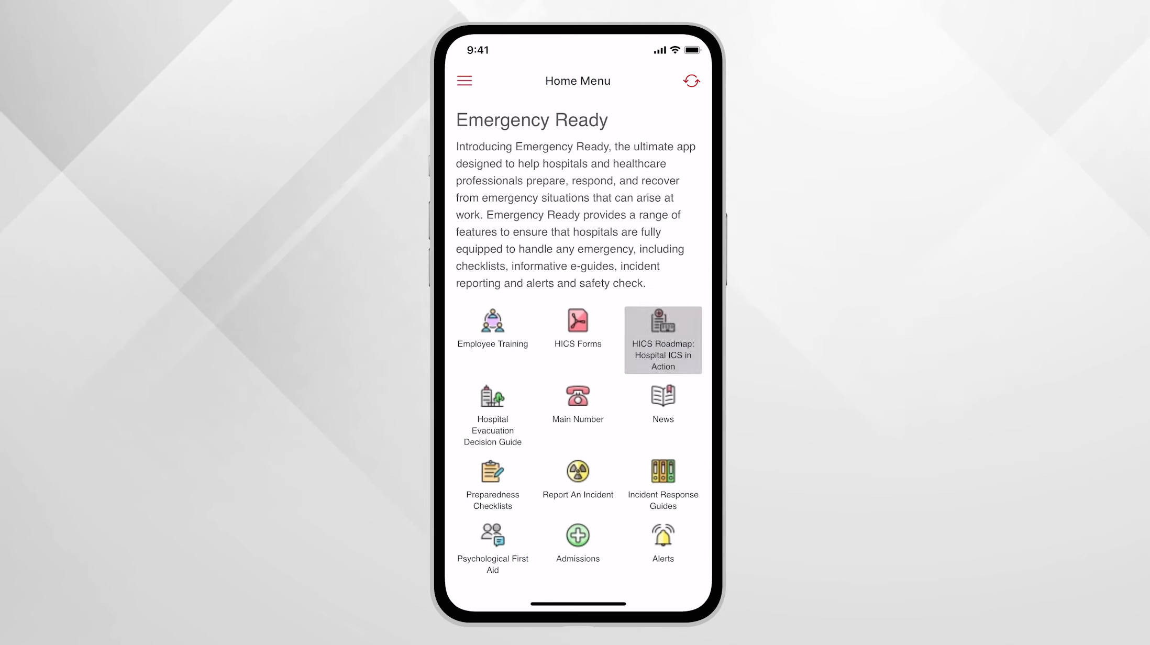
{"action": "left_click", "coordinate": [464, 81]}
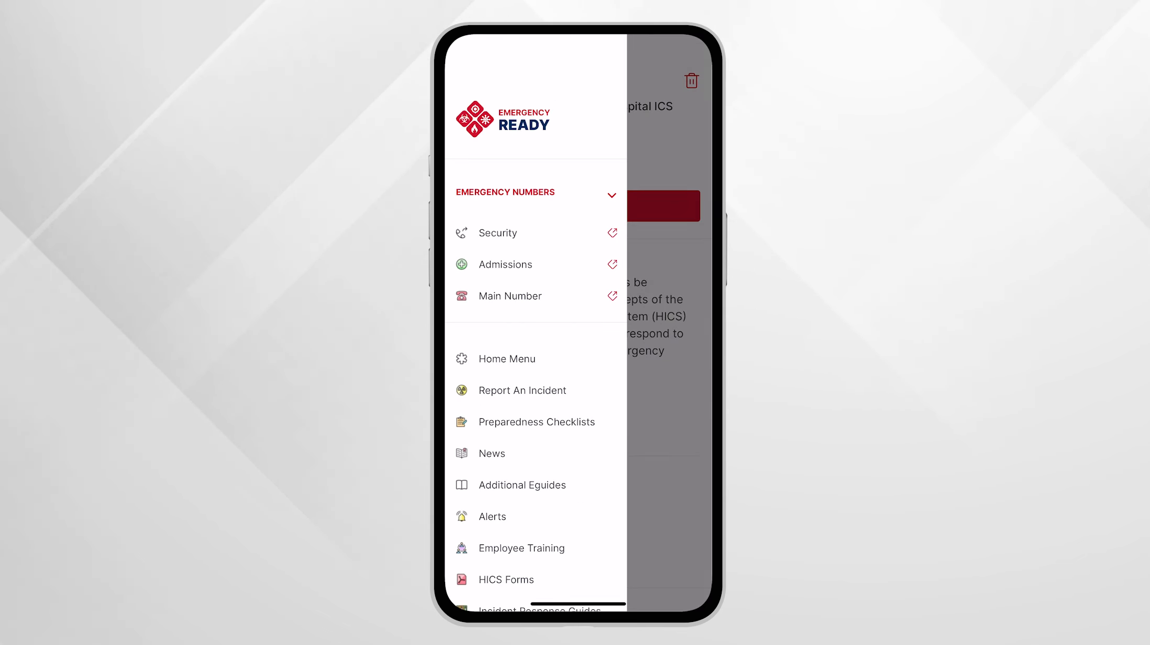
{"action": "left_click", "coordinate": [506, 359]}
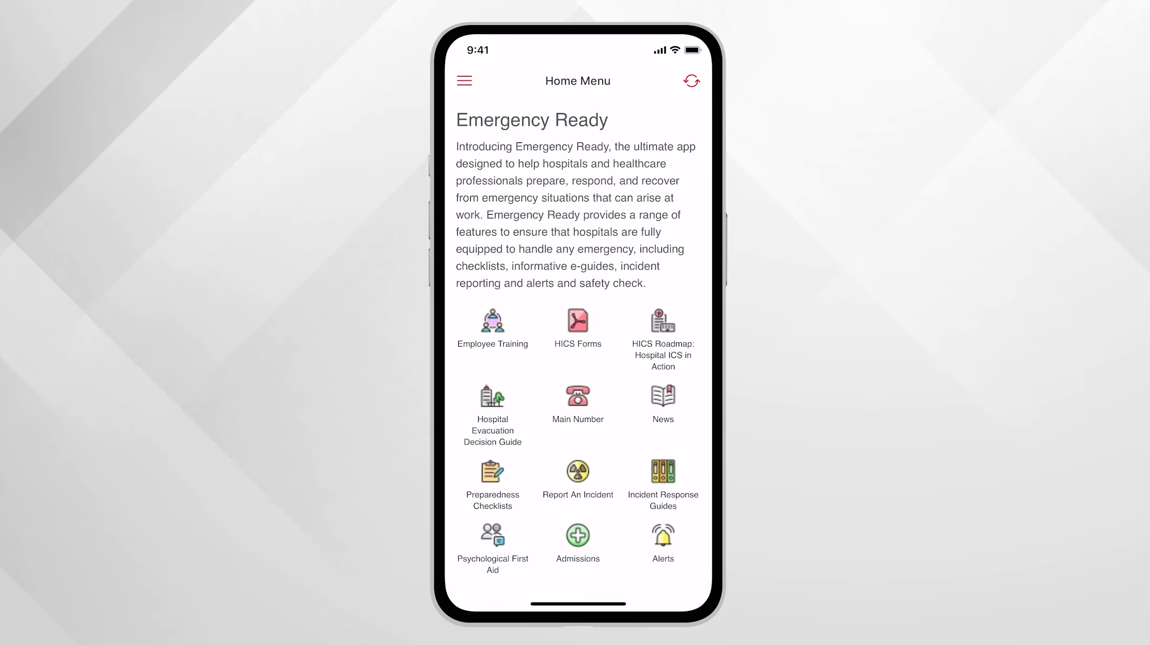
{"action": "left_click", "coordinate": [578, 400]}
{"action": "left_click", "coordinate": [659, 370]}
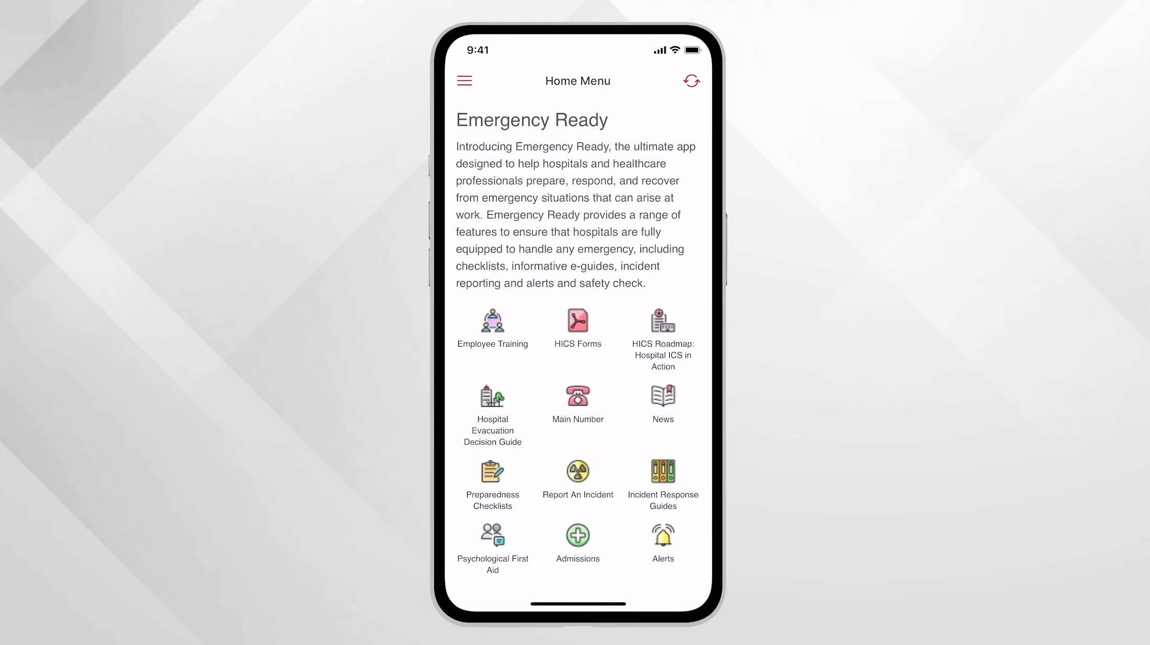
{"action": "left_click", "coordinate": [663, 401]}
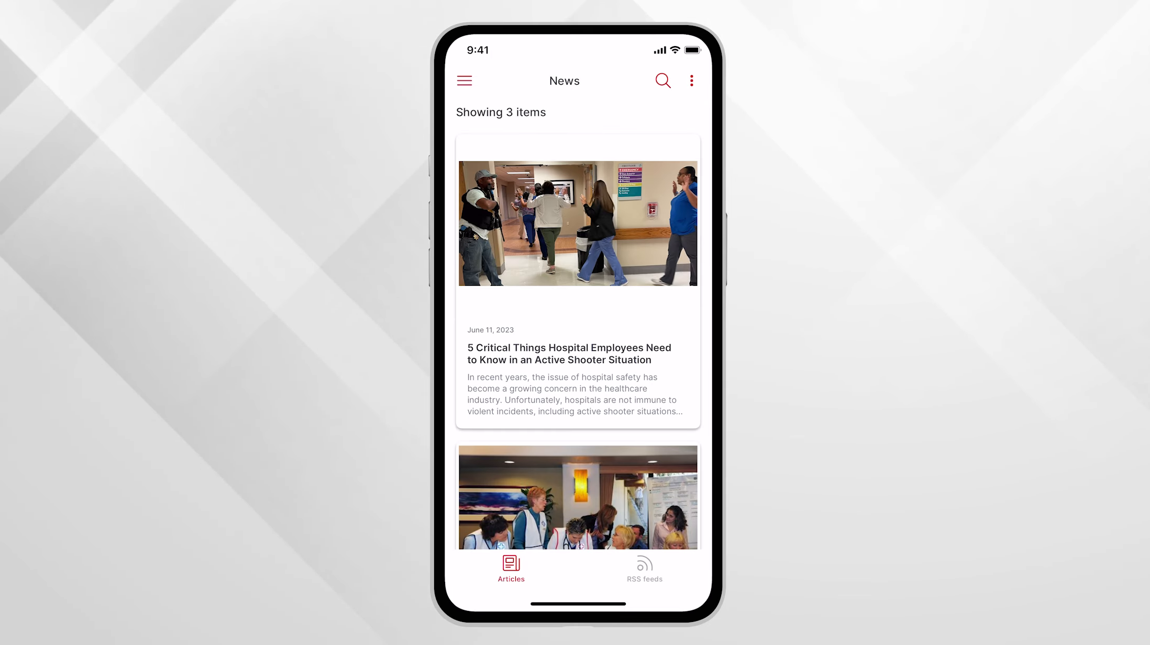
{"action": "left_click", "coordinate": [464, 81]}
{"action": "left_click", "coordinate": [507, 358]}
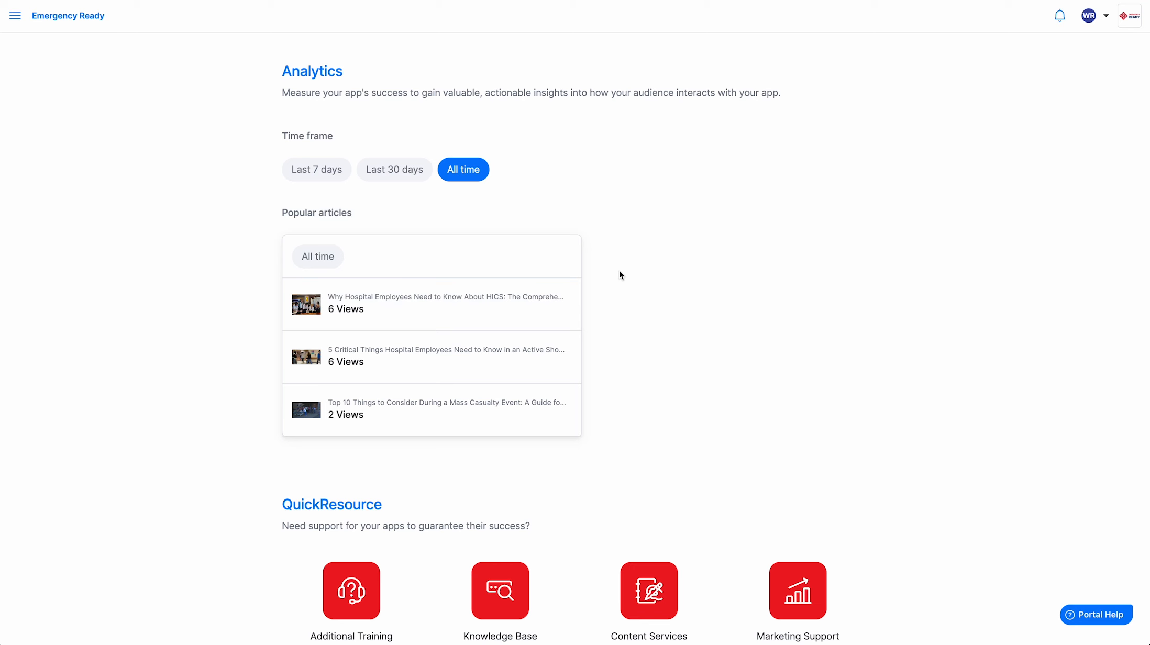
Open the Home Menu welcome message for editing and add an empty line below its introductory paragraph
{"action": "left_click", "coordinate": [14, 15]}
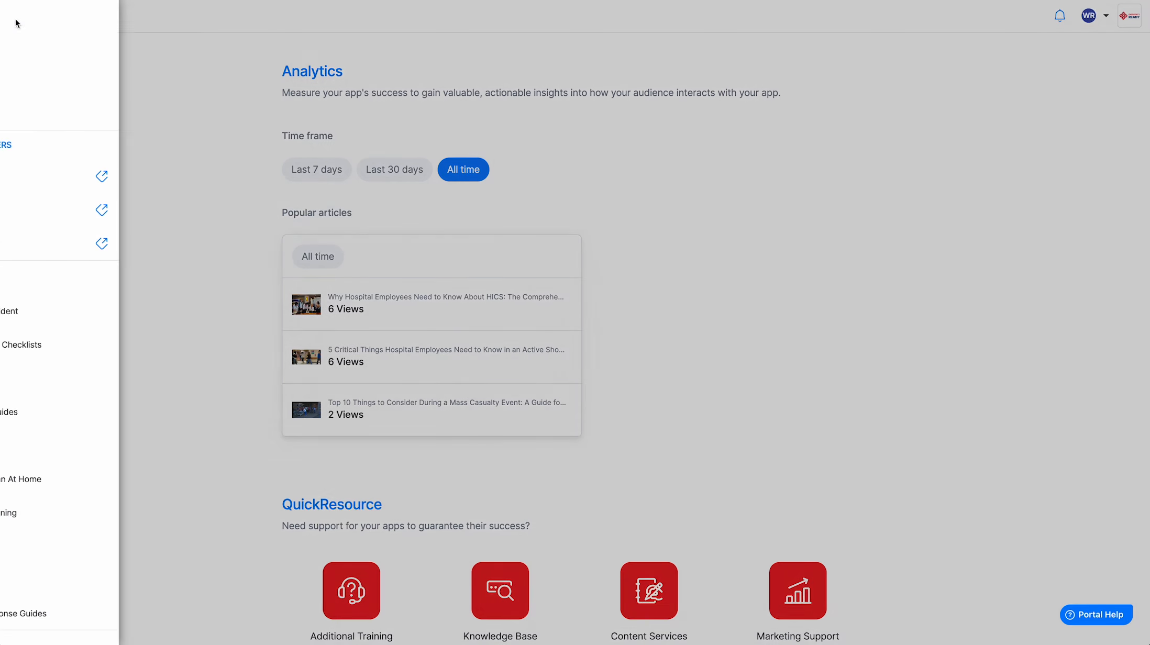
{"action": "left_click", "coordinate": [68, 279]}
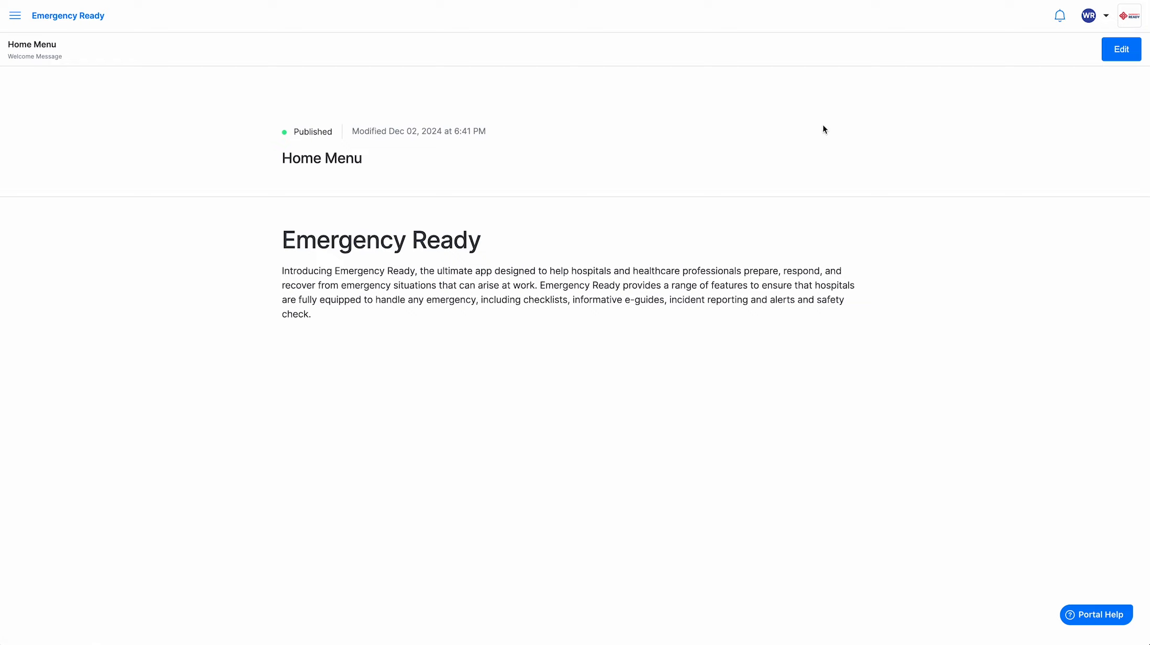
{"action": "left_click", "coordinate": [1130, 56]}
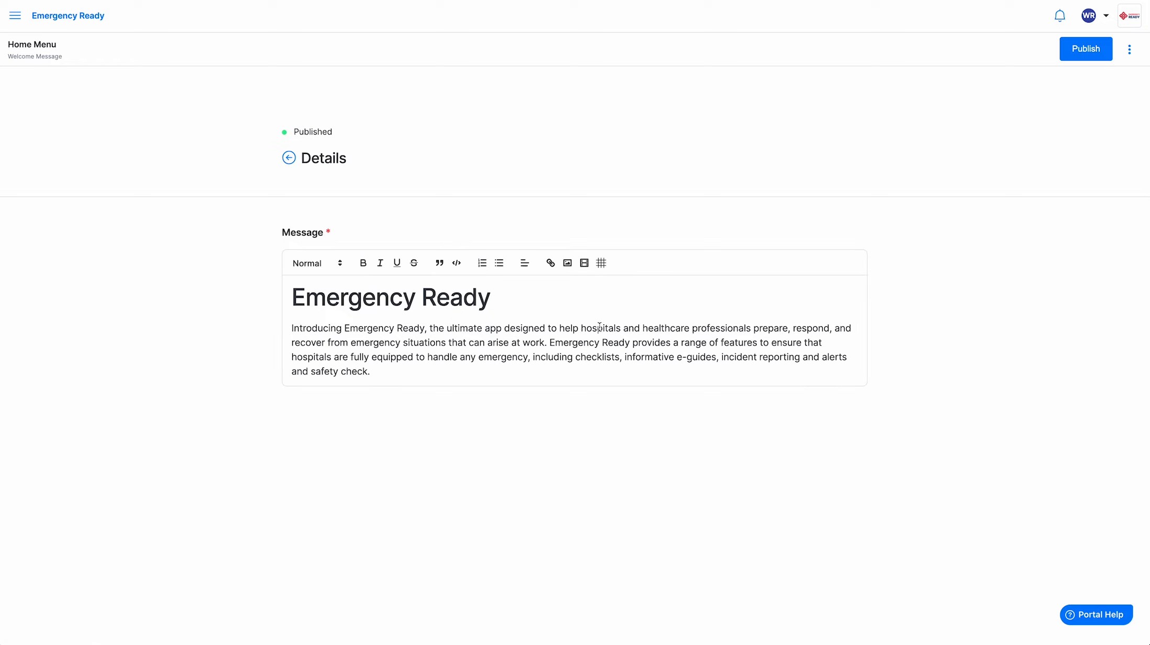
{"action": "left_click", "coordinate": [397, 377]}
{"action": "key", "text": "Return"}
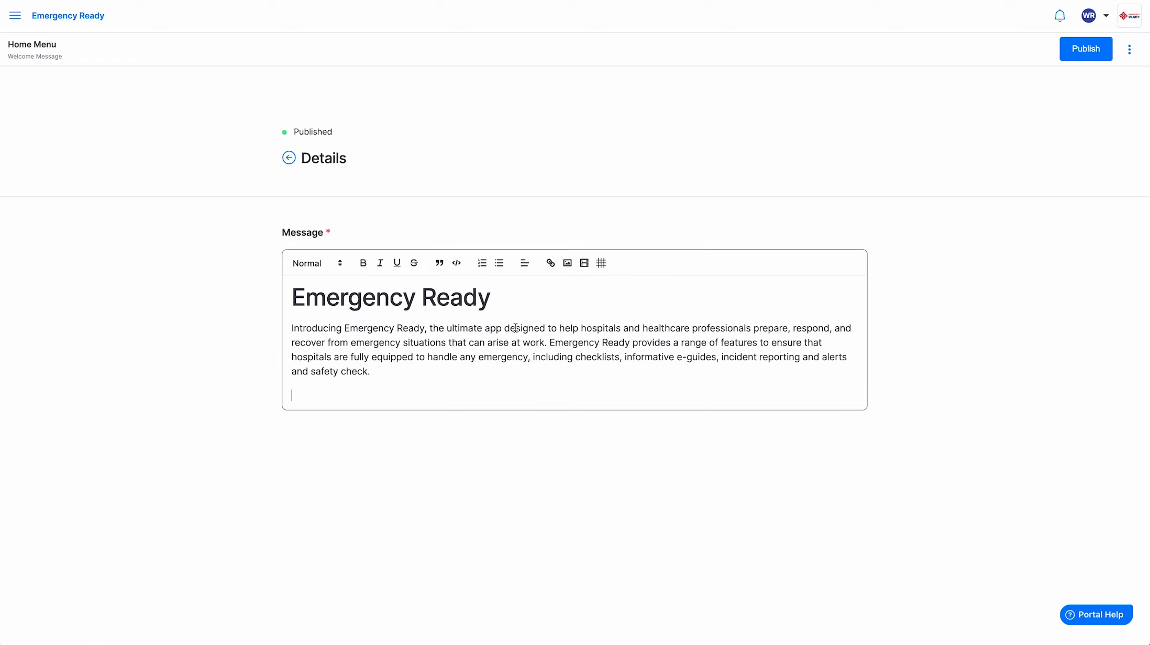
Start a grid navigation on the empty line, selecting all available modules except Additional Eguides, Assessments, Make Your Plan At Home and Security
{"action": "left_click", "coordinate": [600, 264]}
{"action": "left_click", "coordinate": [462, 325]}
{"action": "left_click", "coordinate": [458, 347]}
{"action": "left_click", "coordinate": [456, 395]}
{"action": "left_click", "coordinate": [457, 422]}
{"action": "left_click", "coordinate": [455, 445]}
{"action": "left_click", "coordinate": [458, 469]}
{"action": "left_click", "coordinate": [457, 490]}
{"action": "scroll", "coordinate": [487, 461], "scroll_direction": "down", "scroll_amount": 3}
{"action": "left_click", "coordinate": [472, 360]}
{"action": "left_click", "coordinate": [450, 407]}
{"action": "left_click", "coordinate": [462, 431]}
{"action": "left_click", "coordinate": [458, 449]}
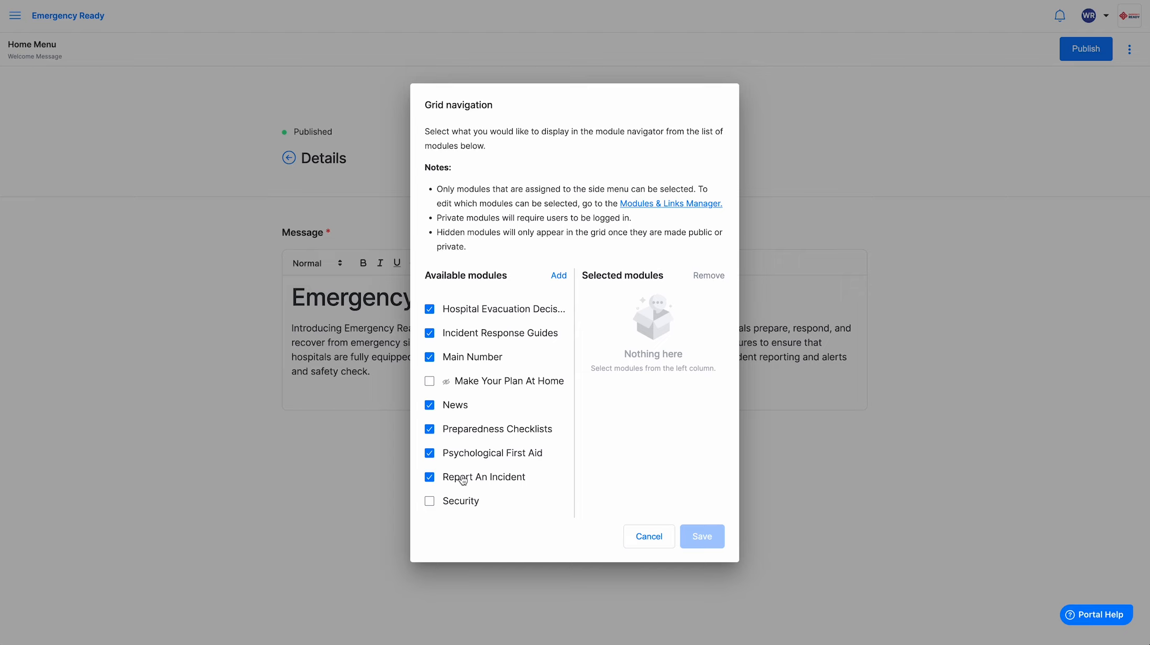
Add the checked modules to the grid navigation, save it and publish the updated Home Menu
{"action": "left_click", "coordinate": [558, 275]}
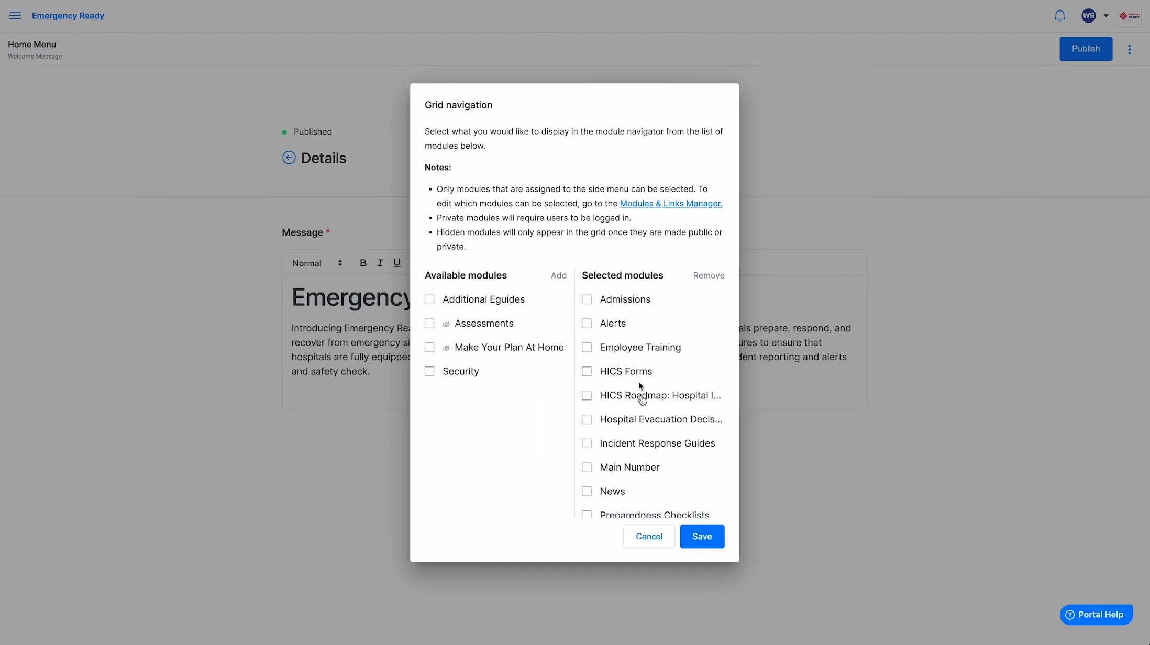
{"action": "left_click", "coordinate": [702, 537]}
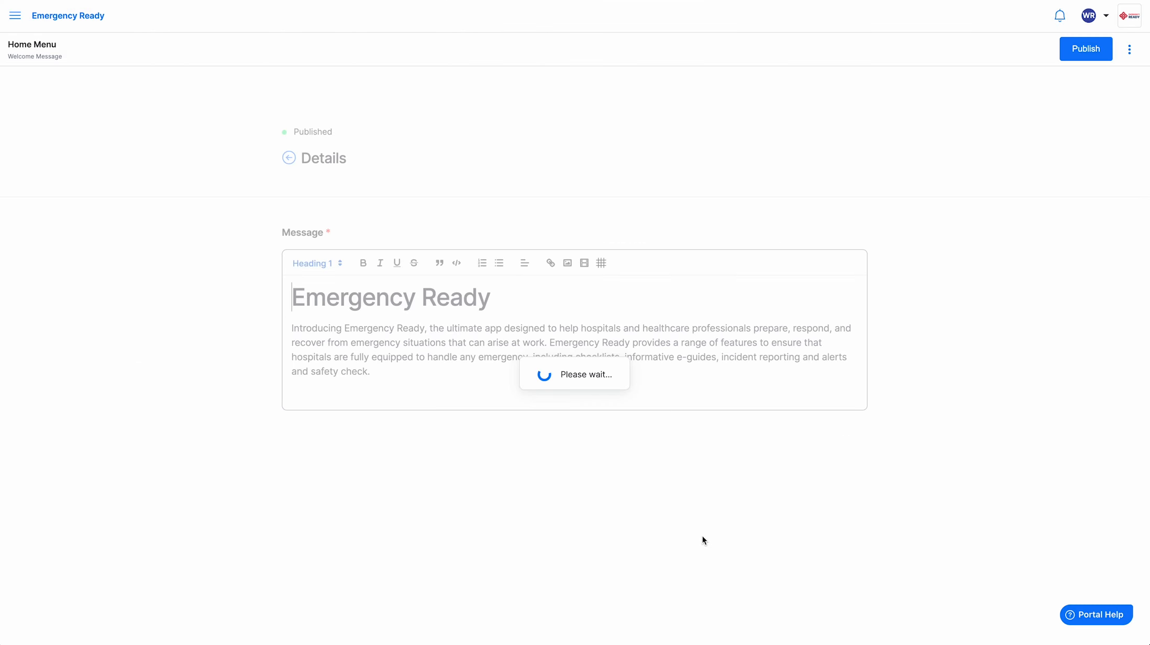
{"action": "scroll", "coordinate": [740, 519], "scroll_direction": "down", "scroll_amount": 1}
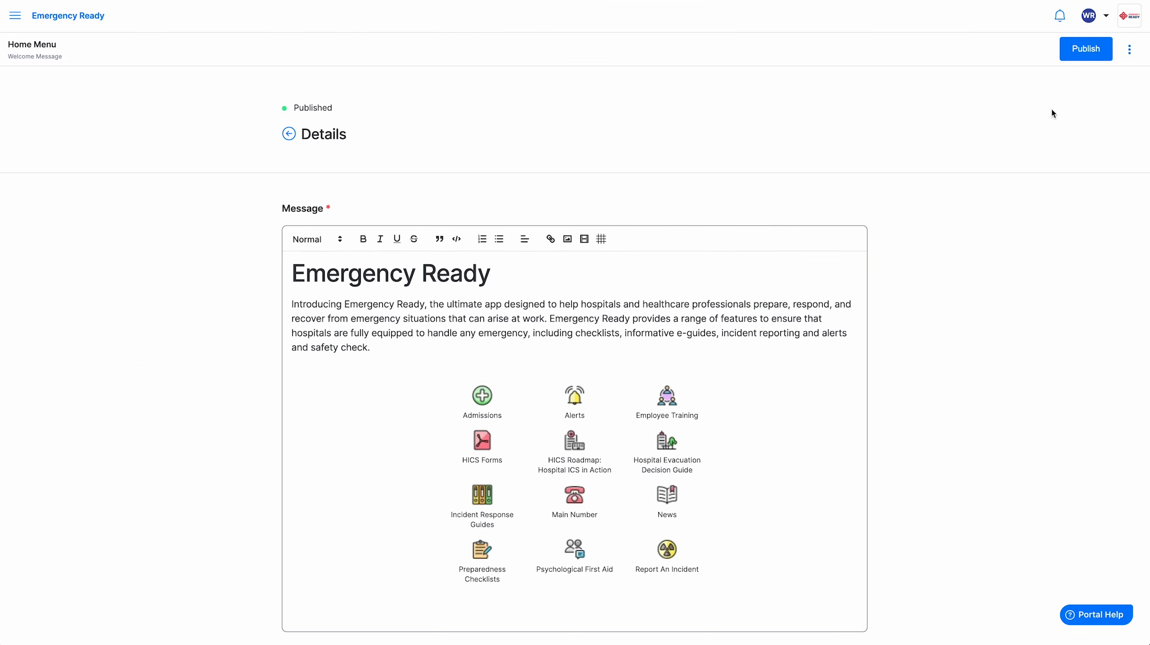
{"action": "left_click", "coordinate": [1086, 48]}
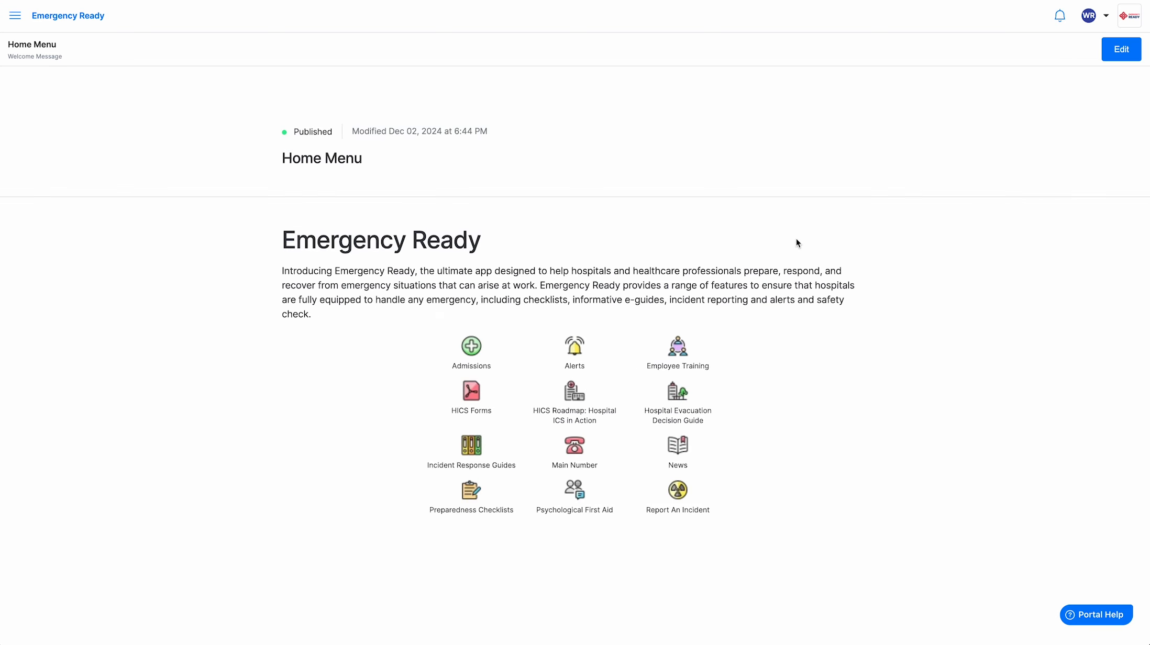
Go to the app's settings and open the page for managing app modules and links
{"action": "left_click", "coordinate": [15, 15]}
{"action": "scroll", "coordinate": [83, 590], "scroll_direction": "down", "scroll_amount": 3}
{"action": "scroll", "coordinate": [83, 590], "scroll_direction": "down", "scroll_amount": 1}
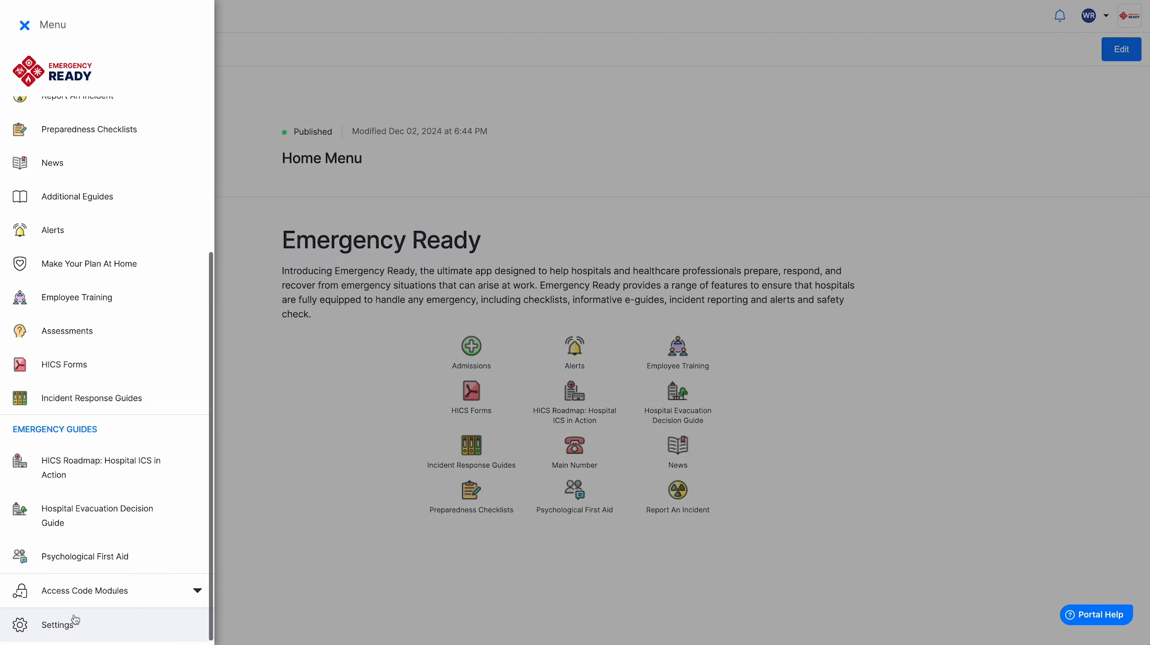
{"action": "left_click", "coordinate": [71, 620]}
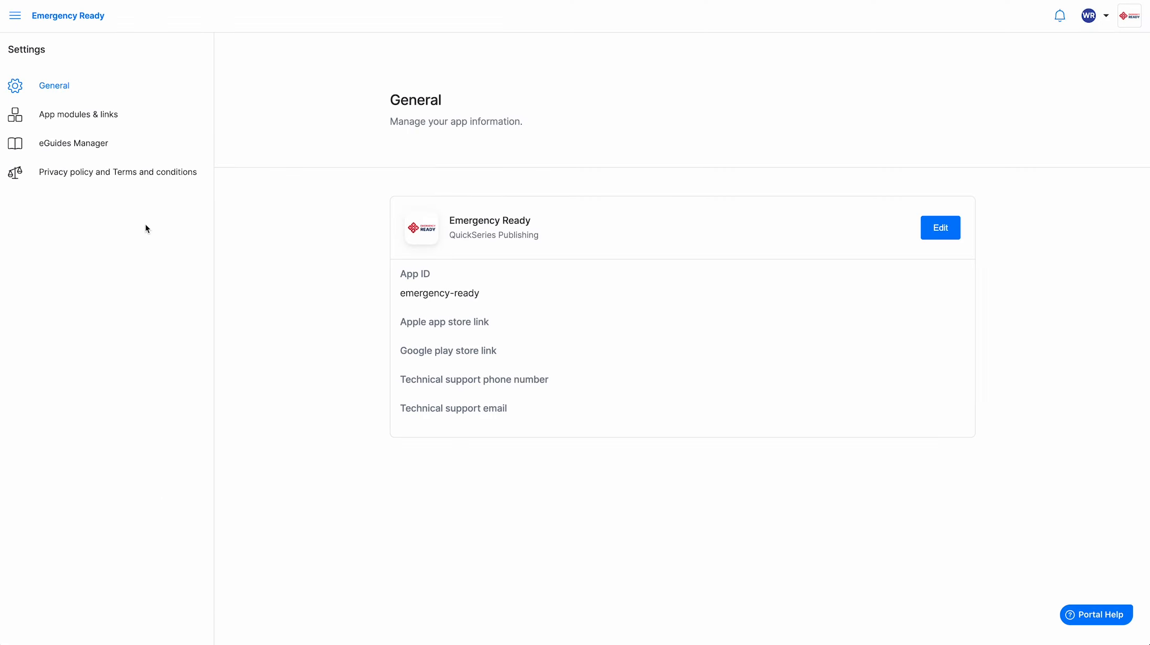
{"action": "left_click", "coordinate": [113, 115]}
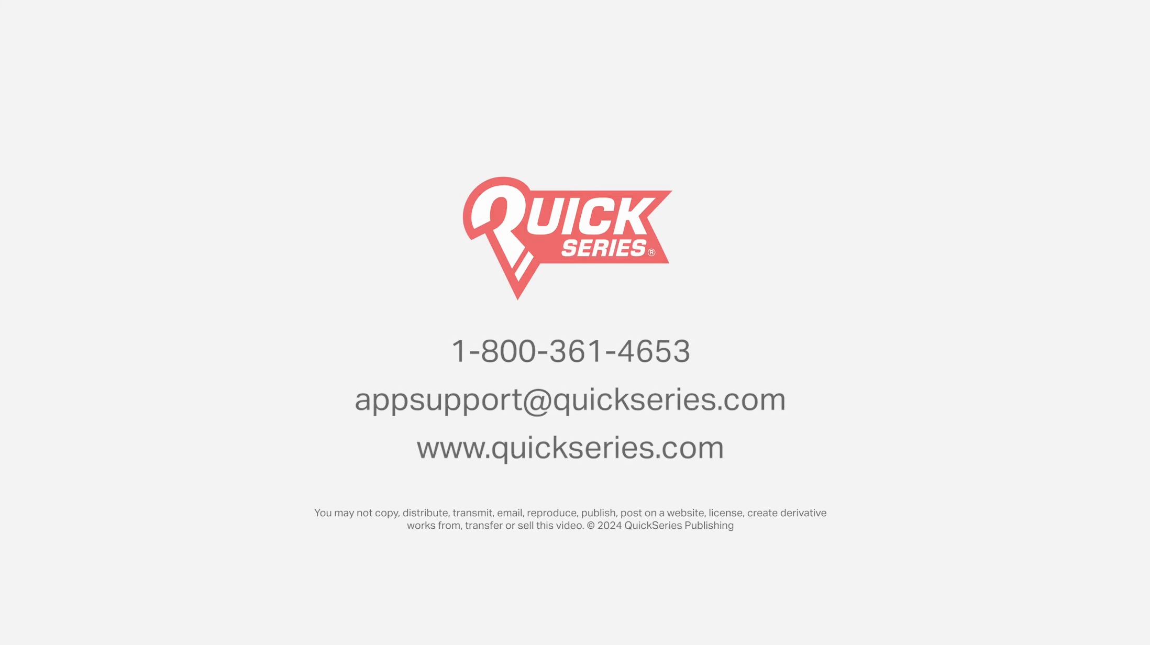